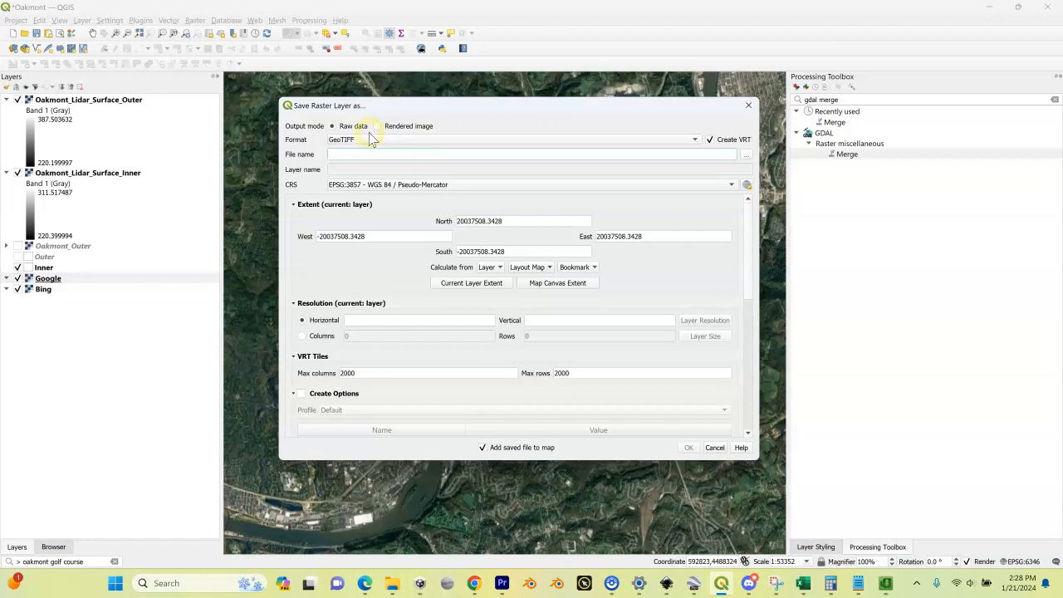
# Step: Set the Google layer's export to a rendered GeoTIFF image without a VRT, with output file Oakmont_G in the Overlays folder
pyautogui.click(376, 126)
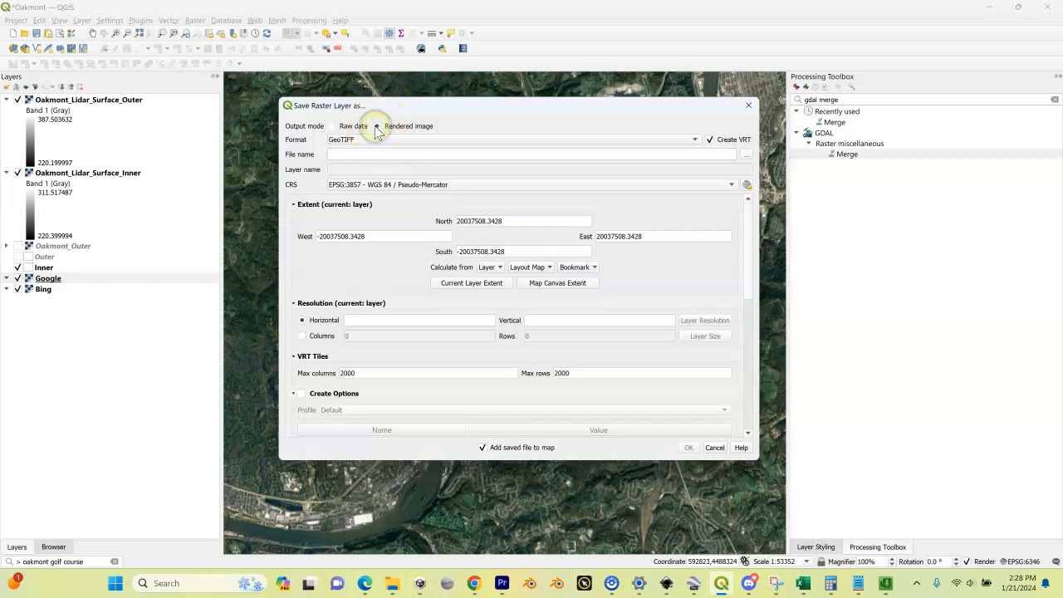
pyautogui.click(709, 141)
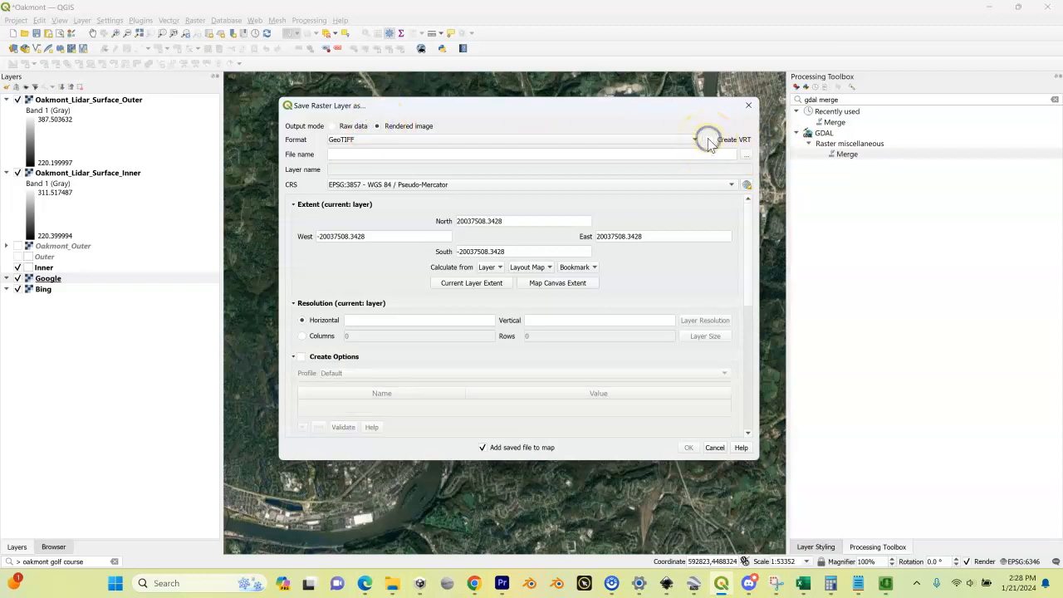
pyautogui.click(746, 156)
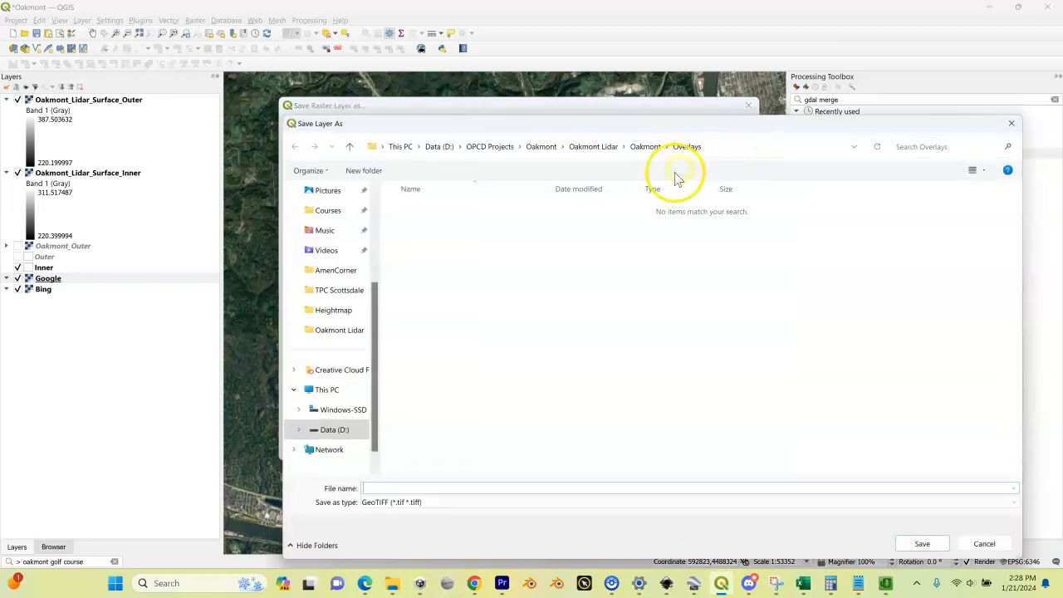
pyautogui.click(541, 146)
pyautogui.doubleClick(423, 209)
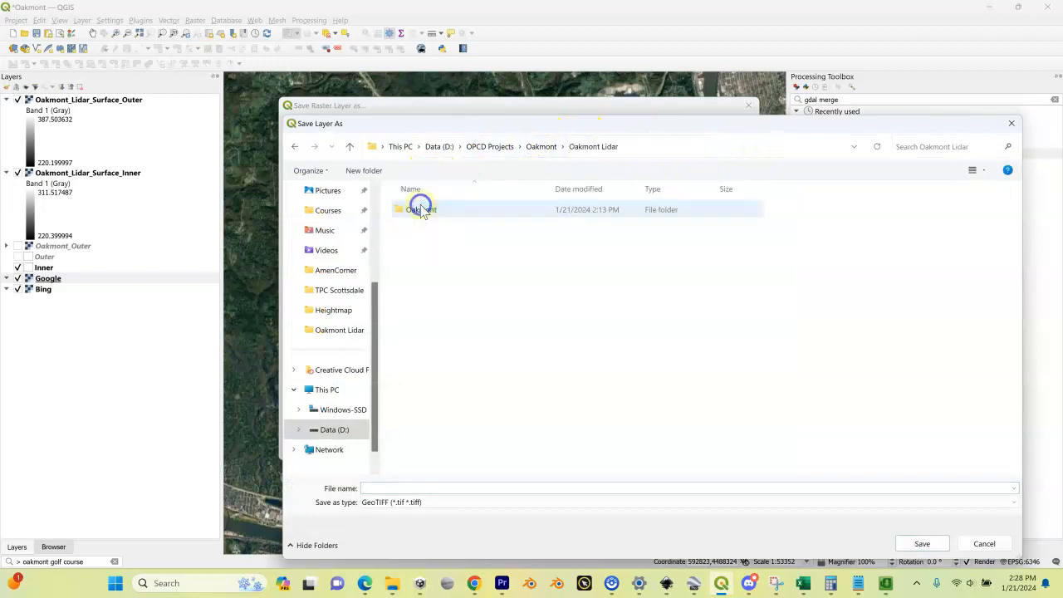
pyautogui.doubleClick(421, 210)
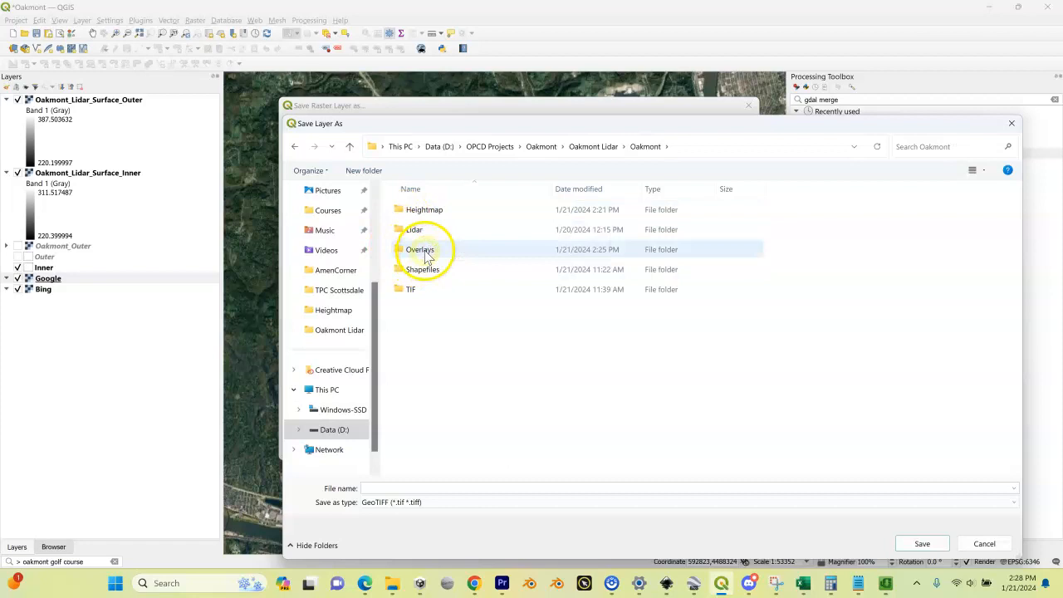
pyautogui.doubleClick(421, 249)
pyautogui.click(372, 485)
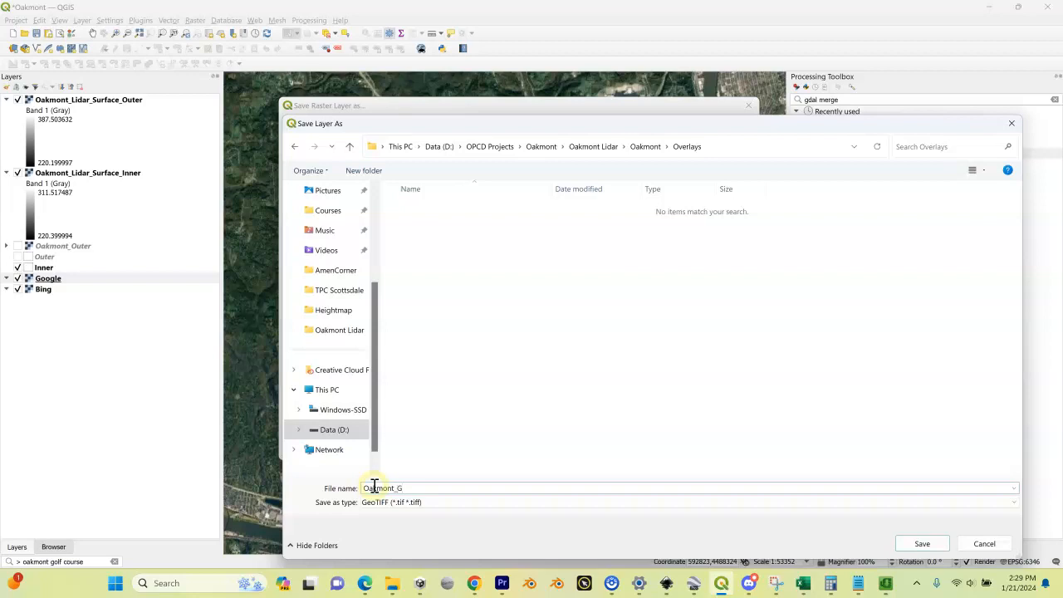
pyautogui.click(909, 542)
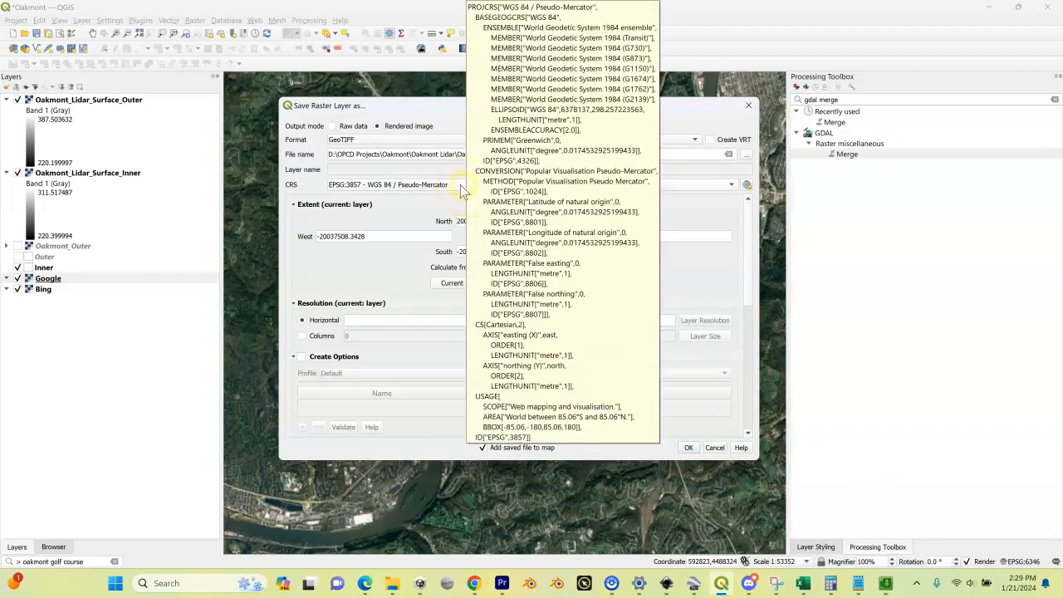
# Step: Set the export CRS to the project's EPSG:6346 and take the extent from the Oakmont_Lidar_Surface_Inner layer
pyautogui.click(420, 184)
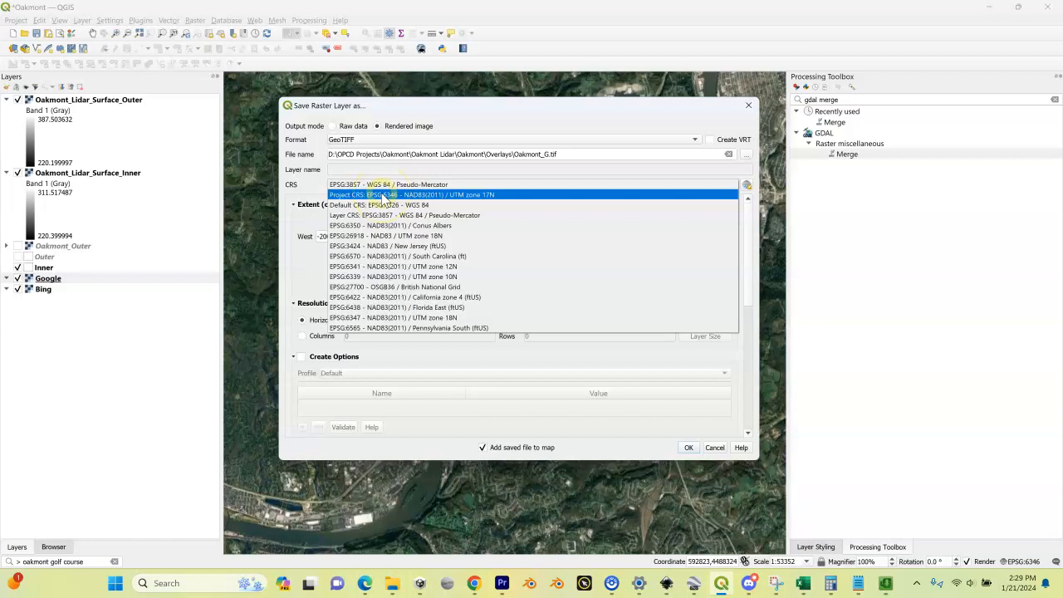
pyautogui.click(383, 196)
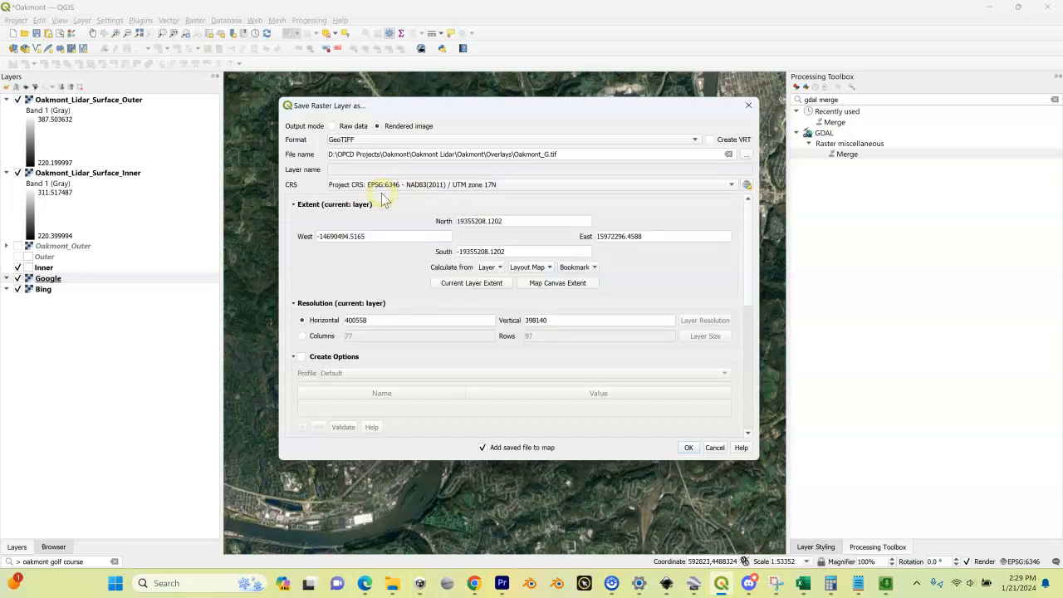
pyautogui.click(488, 268)
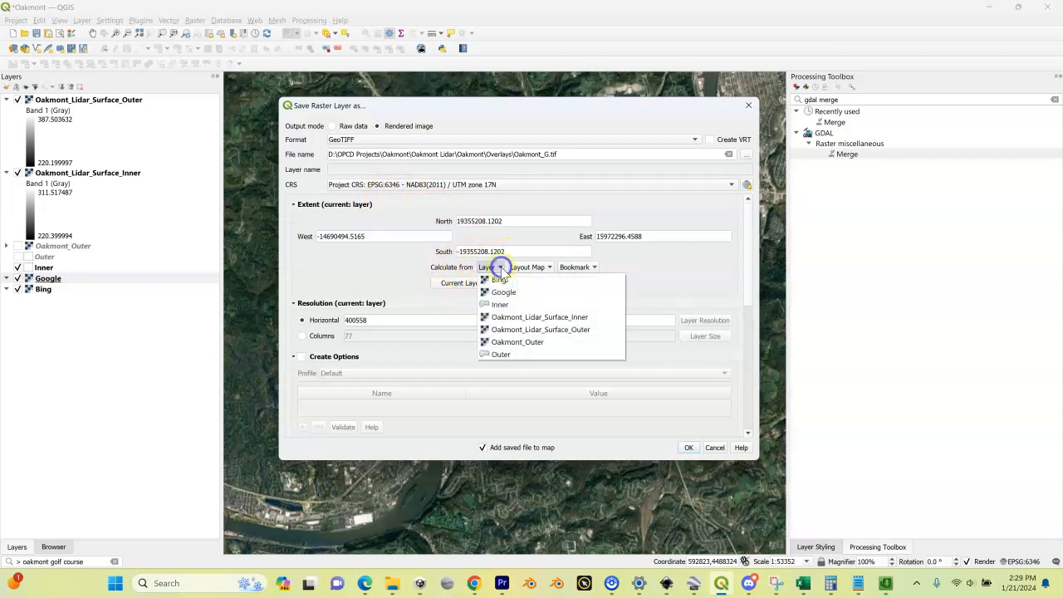
pyautogui.click(531, 317)
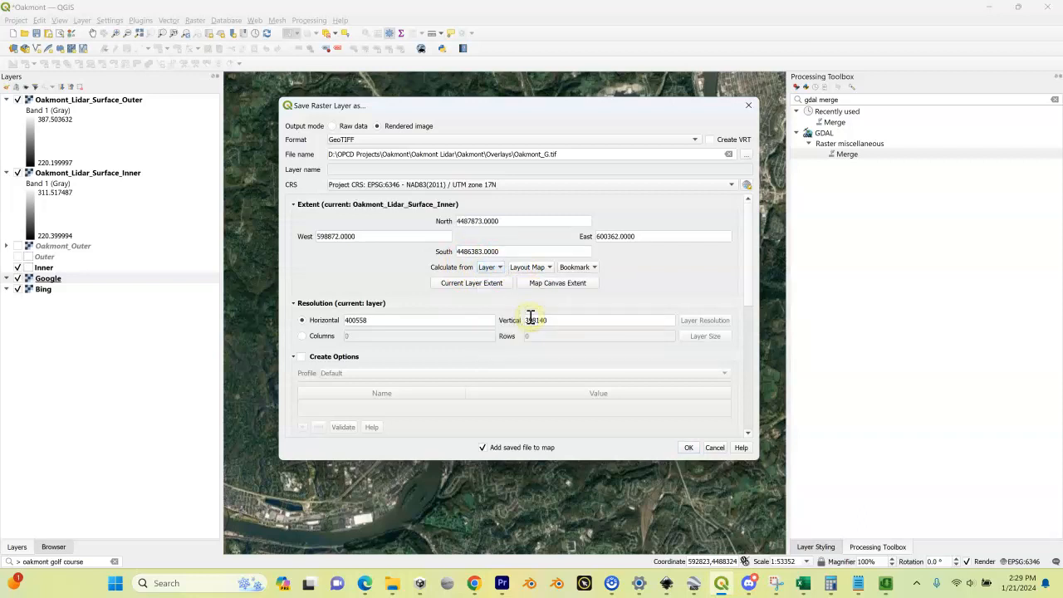
# Step: Set the resolution to 16000 columns by 16000 rows and export Oakmont_G without adding the saved file to the map
pyautogui.click(302, 335)
pyautogui.moveTo(380, 339); pyautogui.dragTo(330, 329)
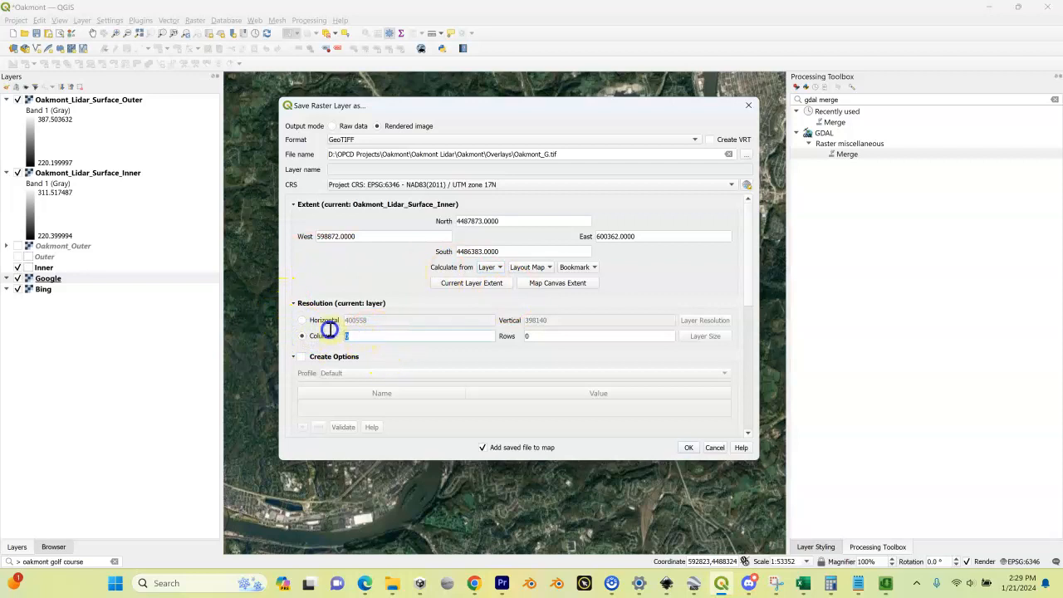
pyautogui.write('1')
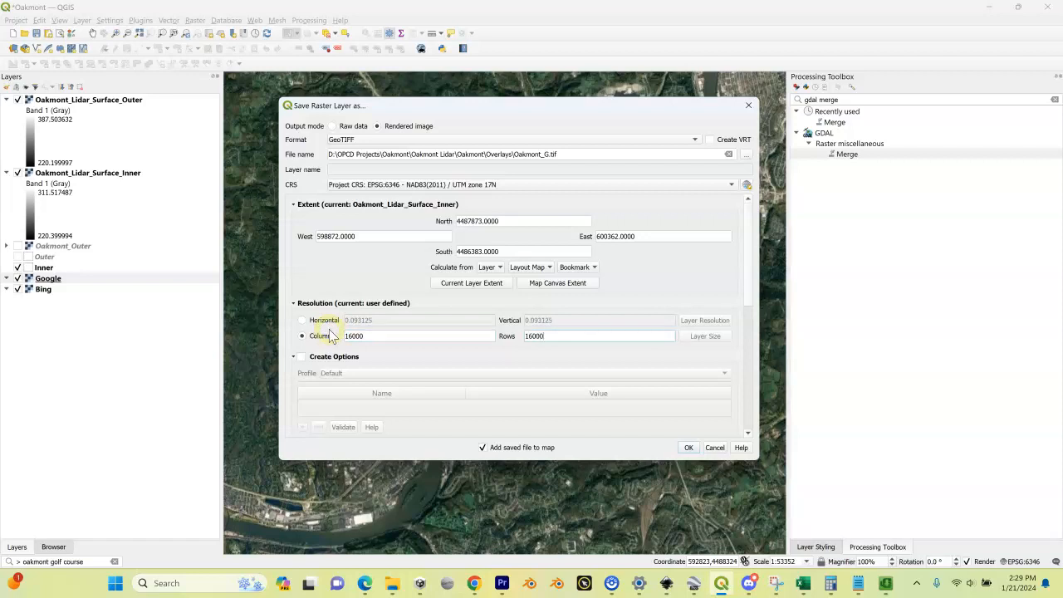
pyautogui.click(304, 340)
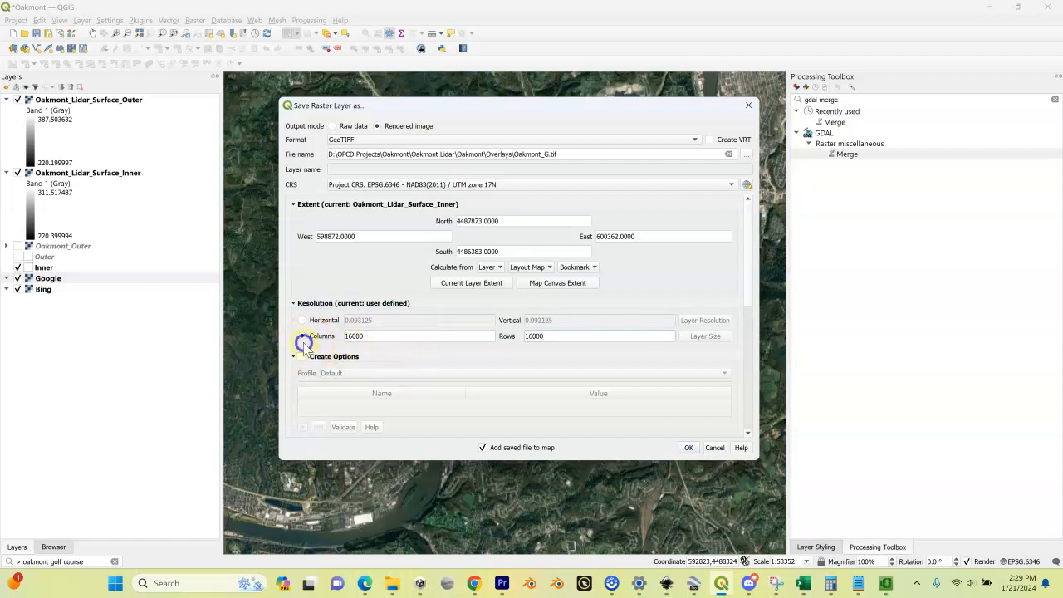
pyautogui.click(483, 447)
pyautogui.click(689, 448)
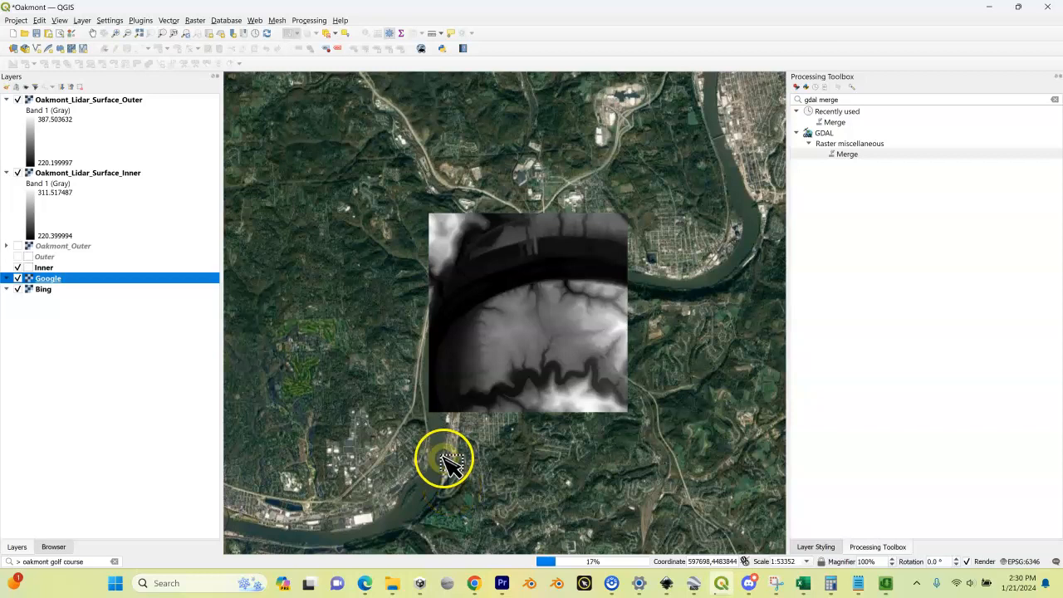
# Step: Start exporting the Bing layer as a rendered image with VRT creation turned off
pyautogui.click(50, 291)
pyautogui.rightClick(51, 295)
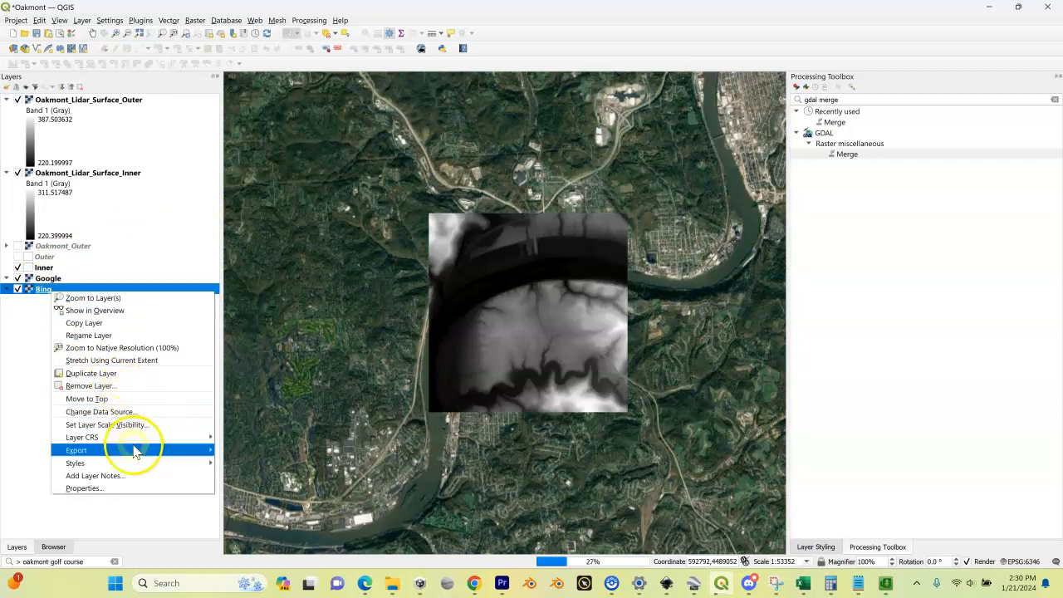
pyautogui.moveTo(137, 451)
pyautogui.click(249, 450)
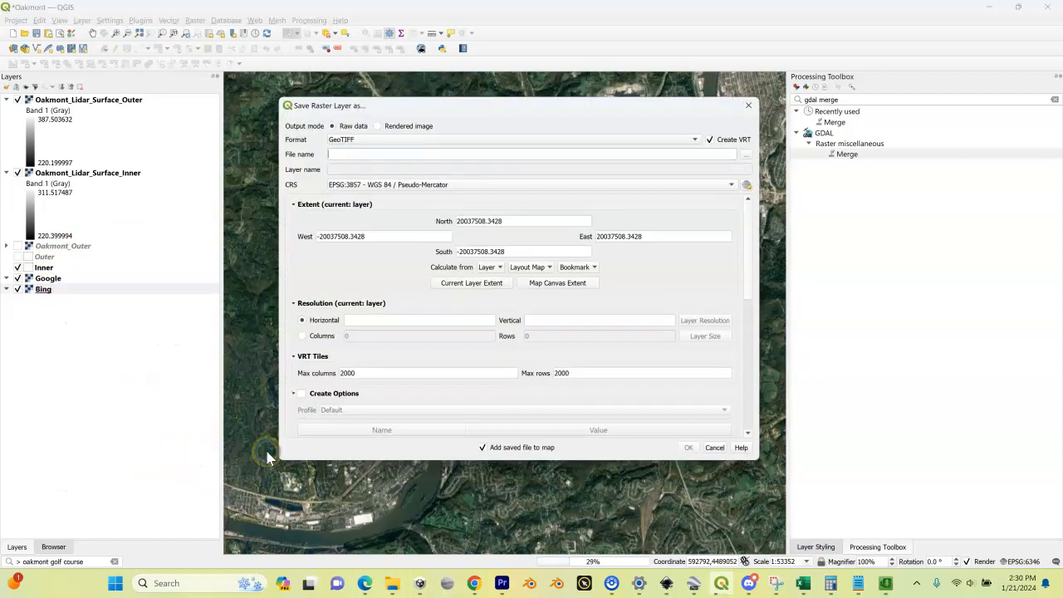
pyautogui.moveTo(563, 103); pyautogui.dragTo(548, 94)
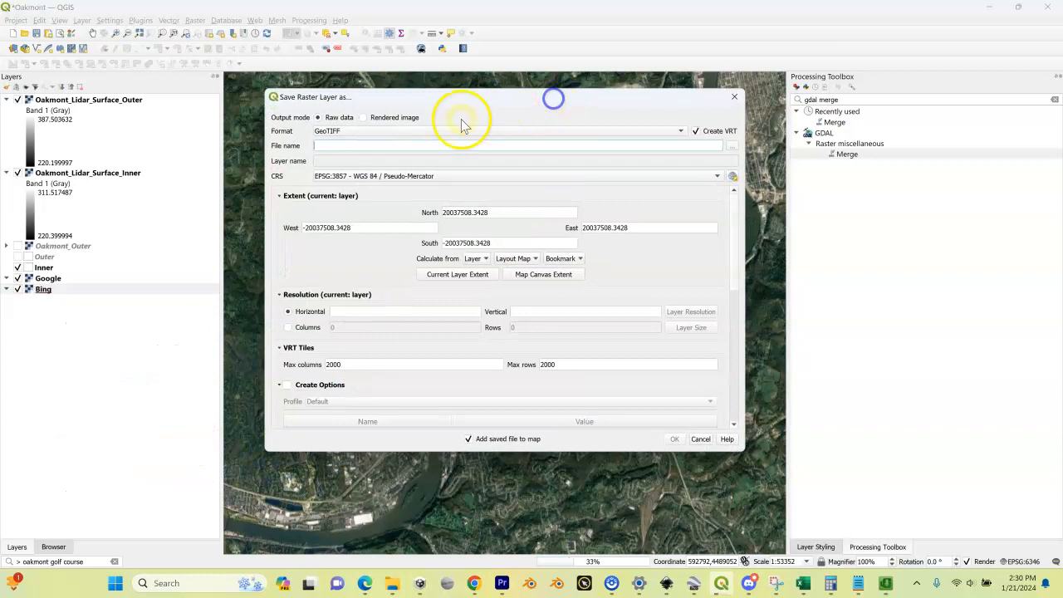
pyautogui.click(363, 118)
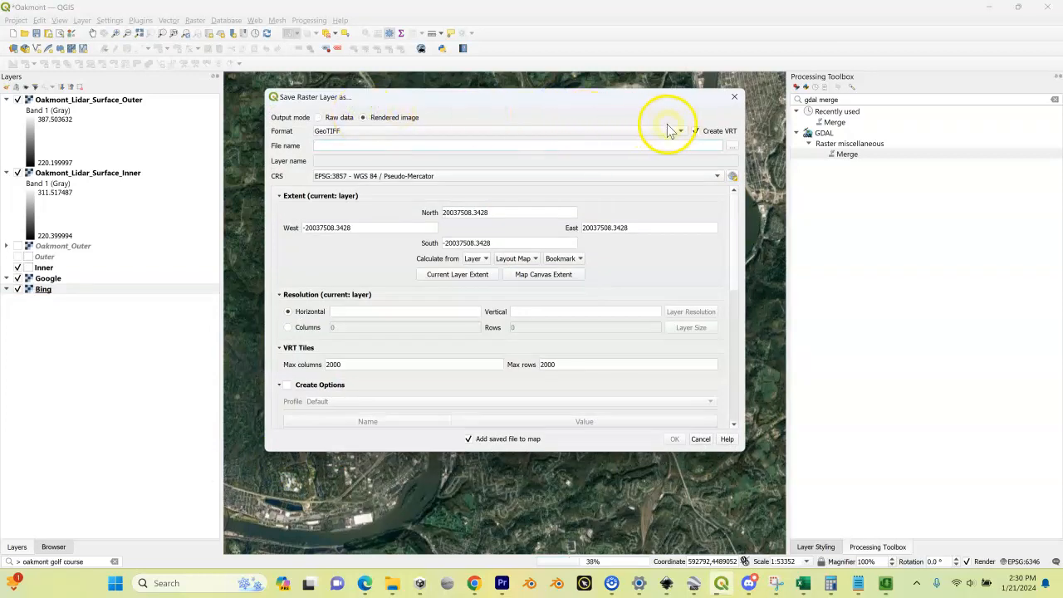
pyautogui.click(695, 133)
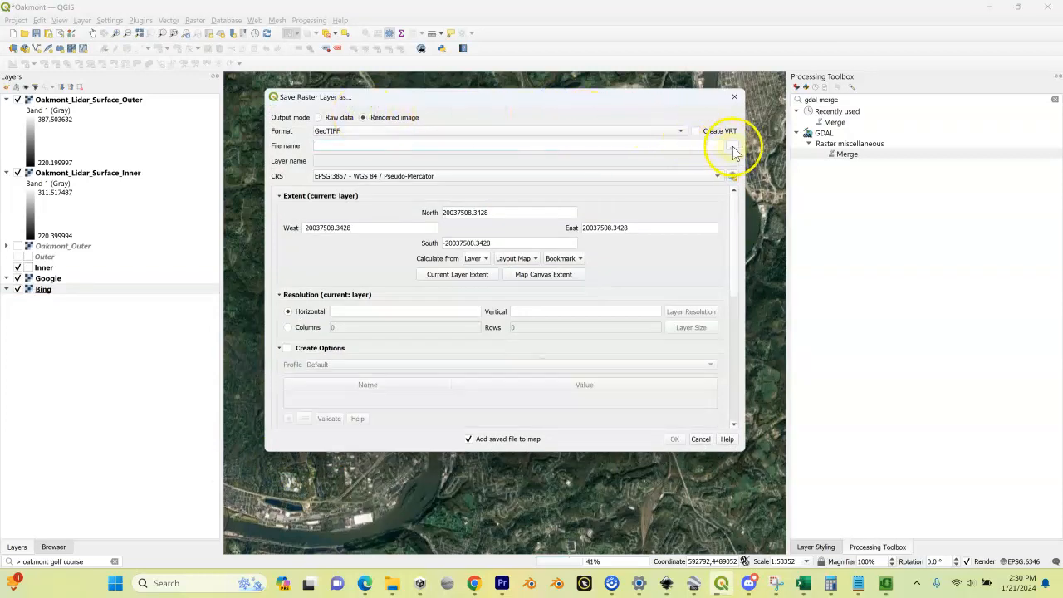
# Step: Set the Bing export's output file to Oakmont_B in the Overlays folder
pyautogui.click(731, 146)
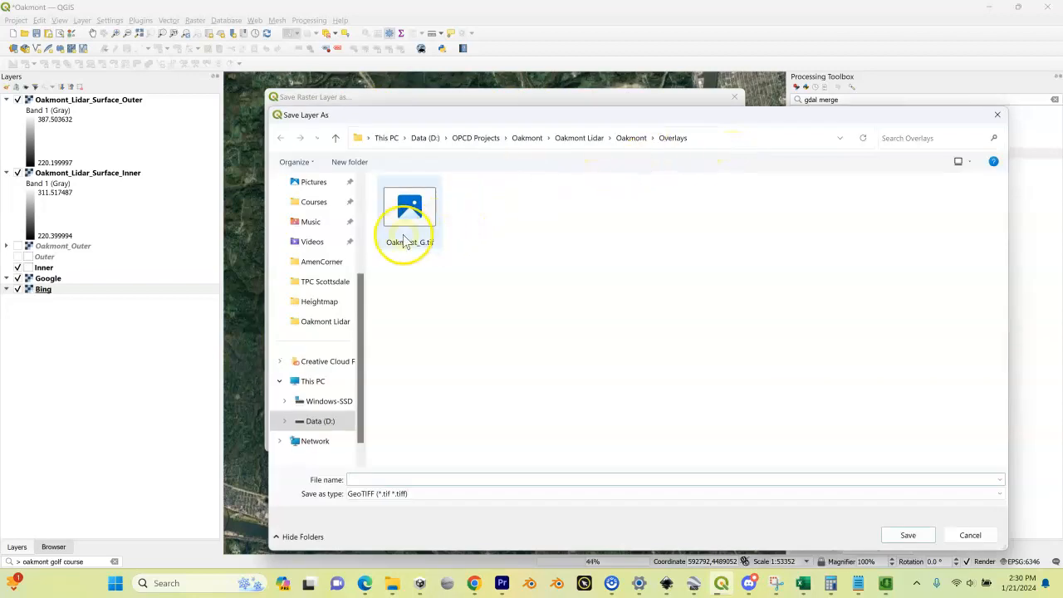
pyautogui.click(373, 480)
pyautogui.write('Oakmont')
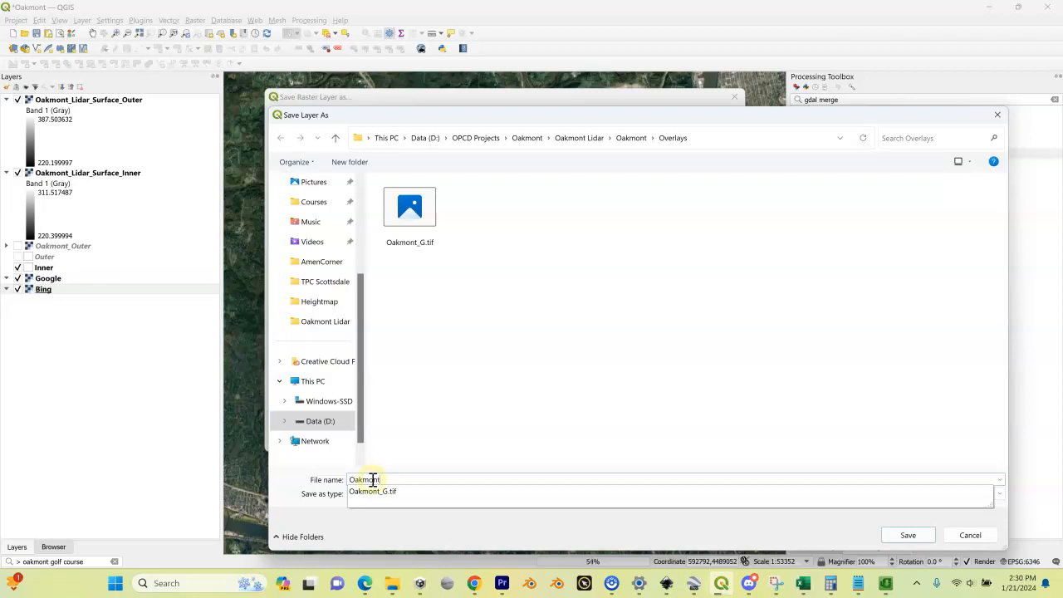
pyautogui.write('_B')
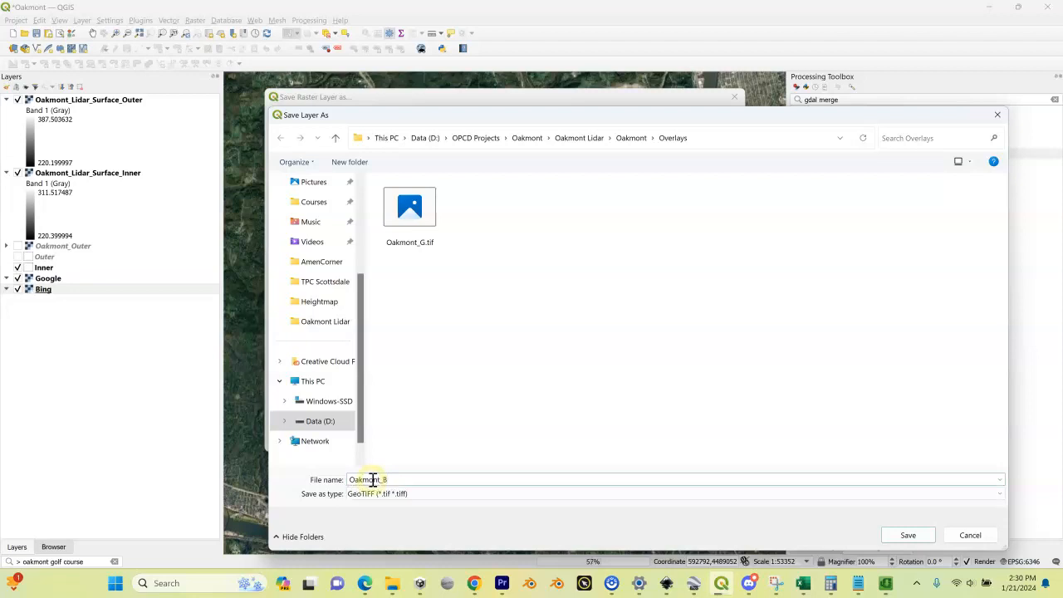
pyautogui.click(907, 535)
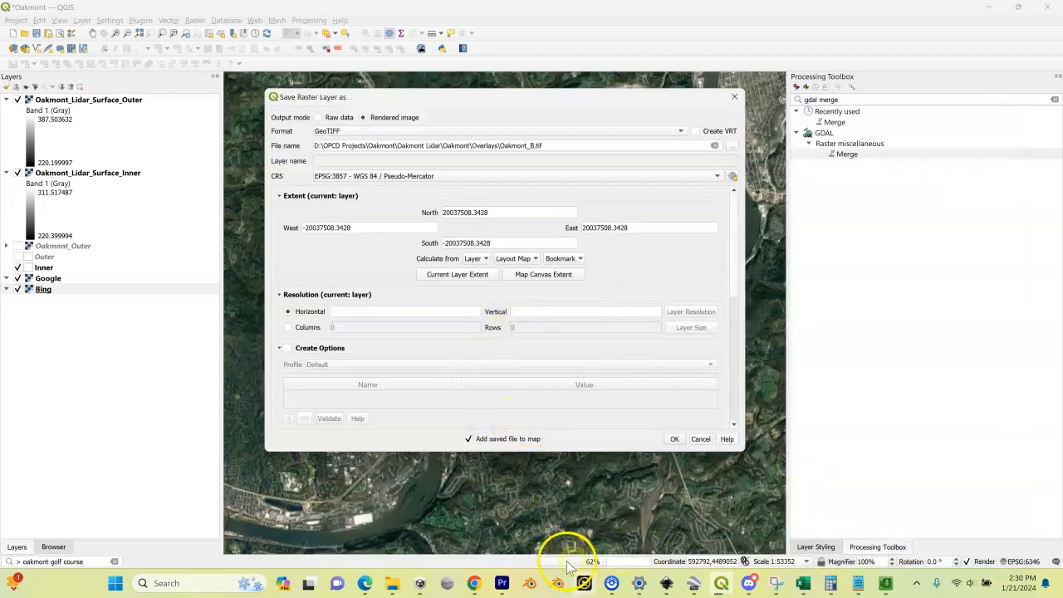
# Step: Give the Bing export the project CRS EPSG:6346 and the extent of the Oakmont_Lidar_Surface_Inner layer
pyautogui.click(429, 181)
pyautogui.click(377, 186)
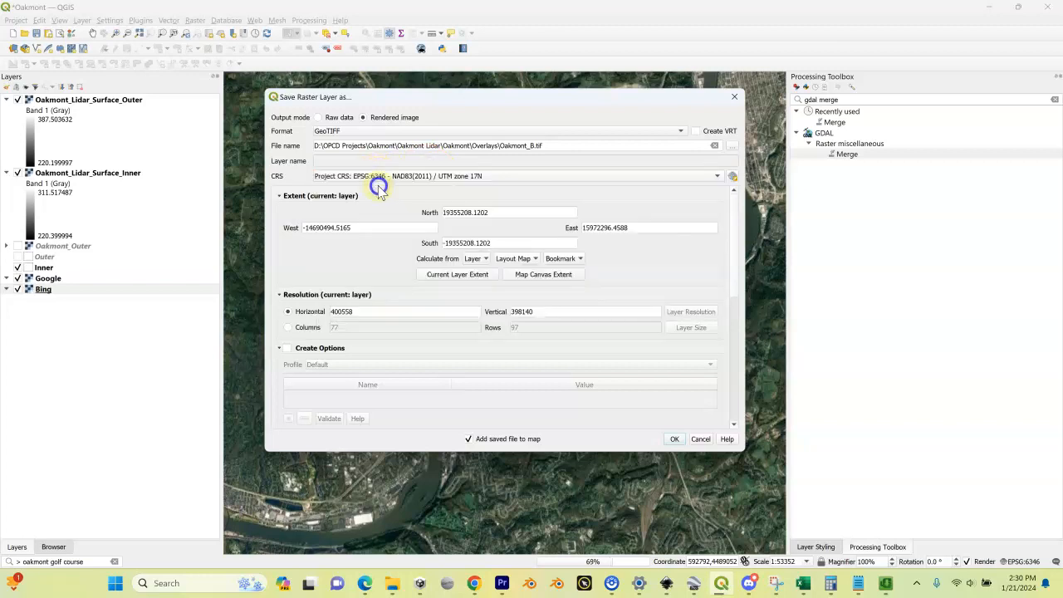
pyautogui.click(477, 259)
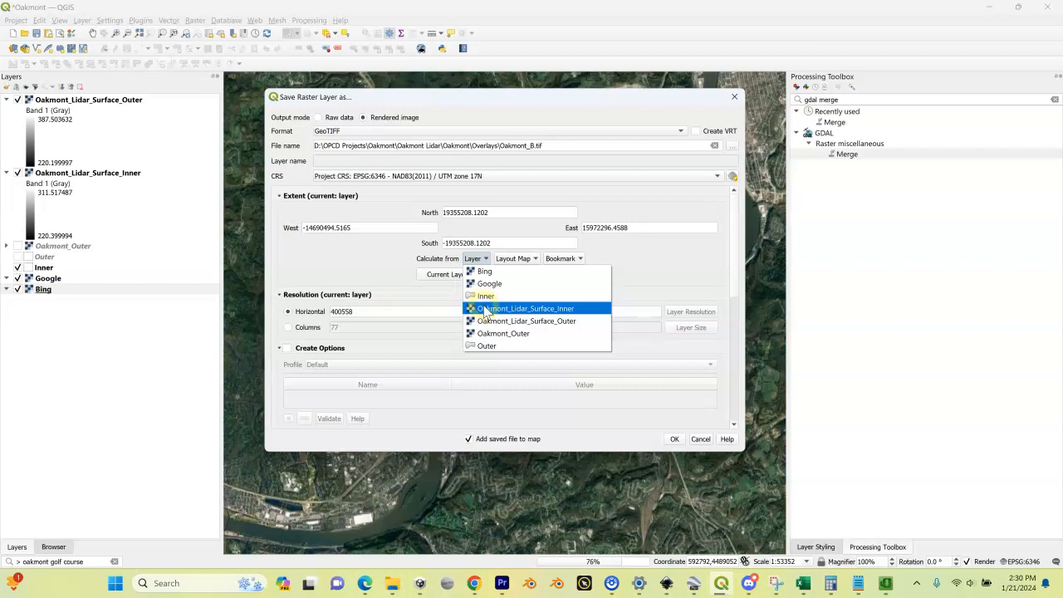
pyautogui.click(485, 309)
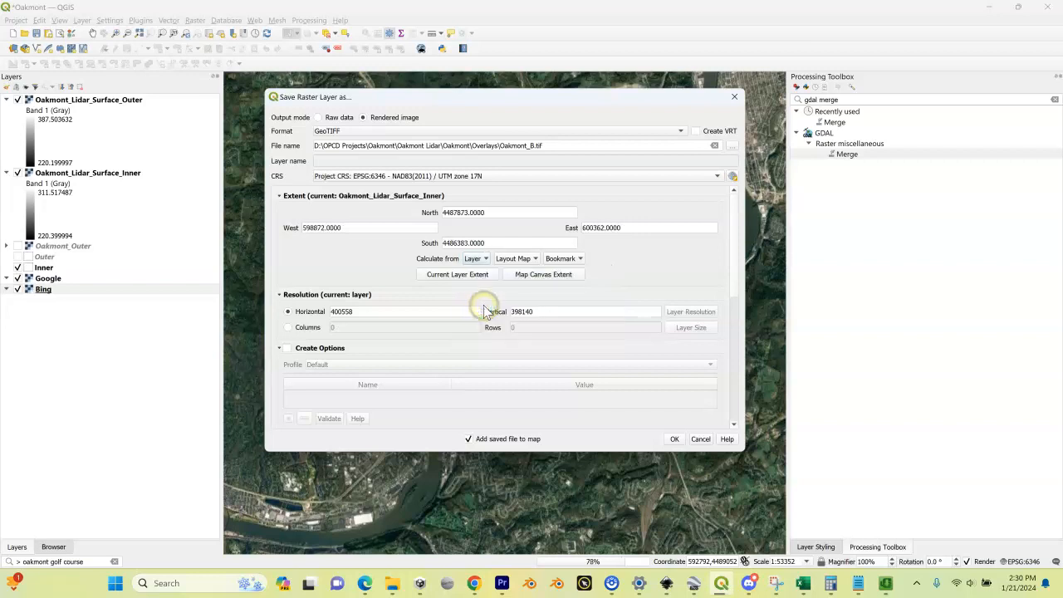
# Step: Set the Bing export to 16000 columns by 16000 rows and export it without adding the saved file to the map
pyautogui.click(287, 328)
pyautogui.click(328, 329)
pyautogui.write('16000')
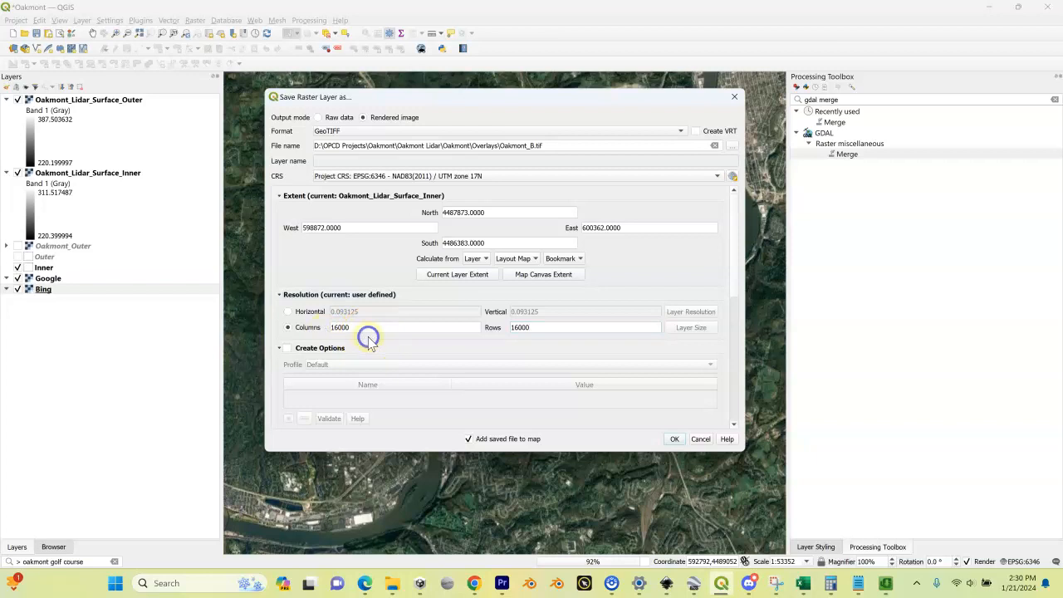
pyautogui.click(469, 438)
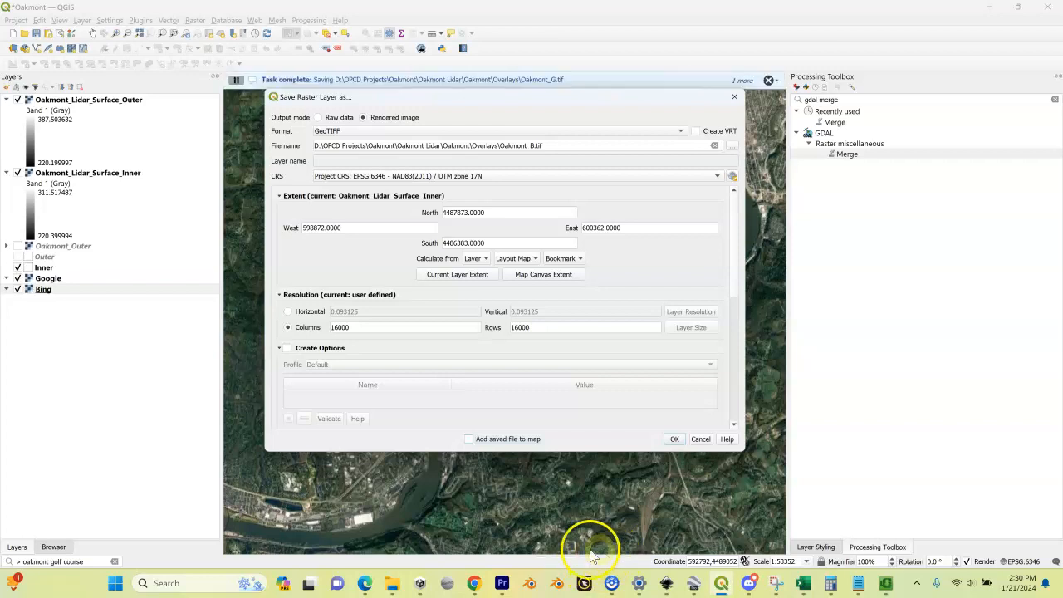
pyautogui.click(675, 439)
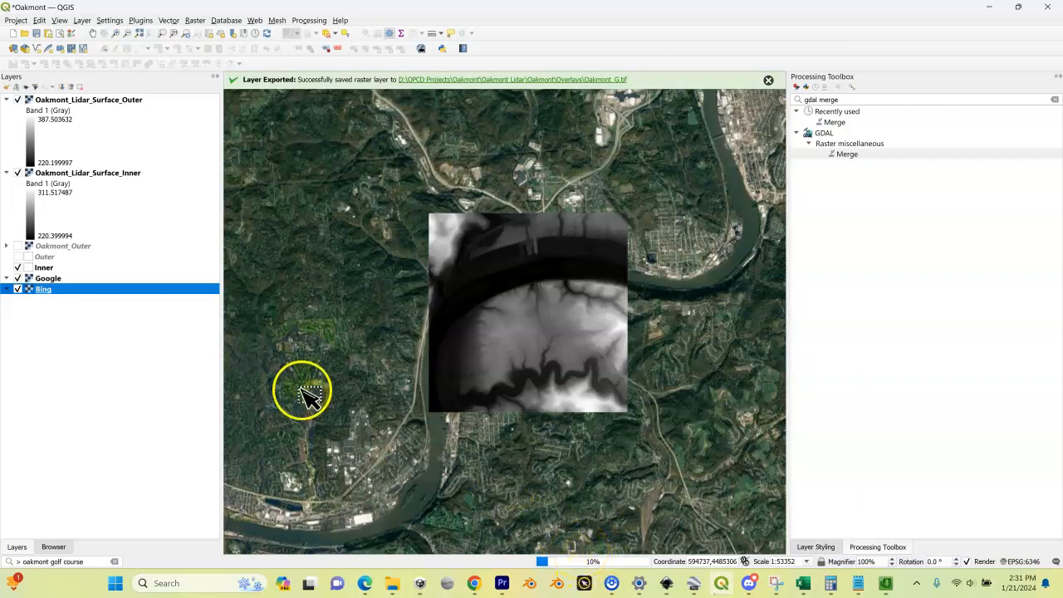
# Step: Start exporting the Google layer as a rendered GeoTIFF image with VRT creation turned off
pyautogui.click(63, 282)
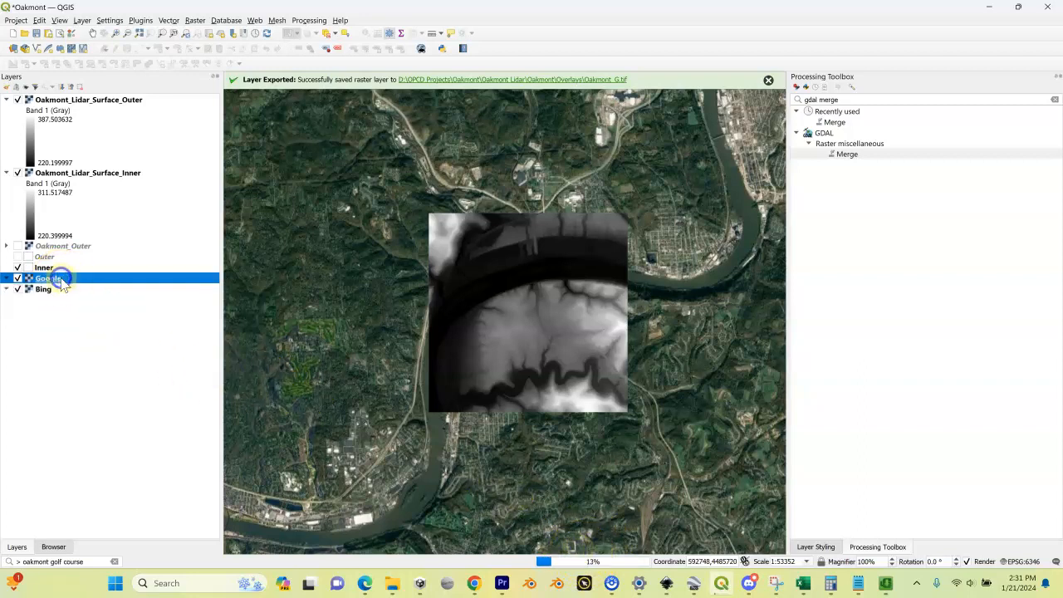
pyautogui.rightClick(64, 283)
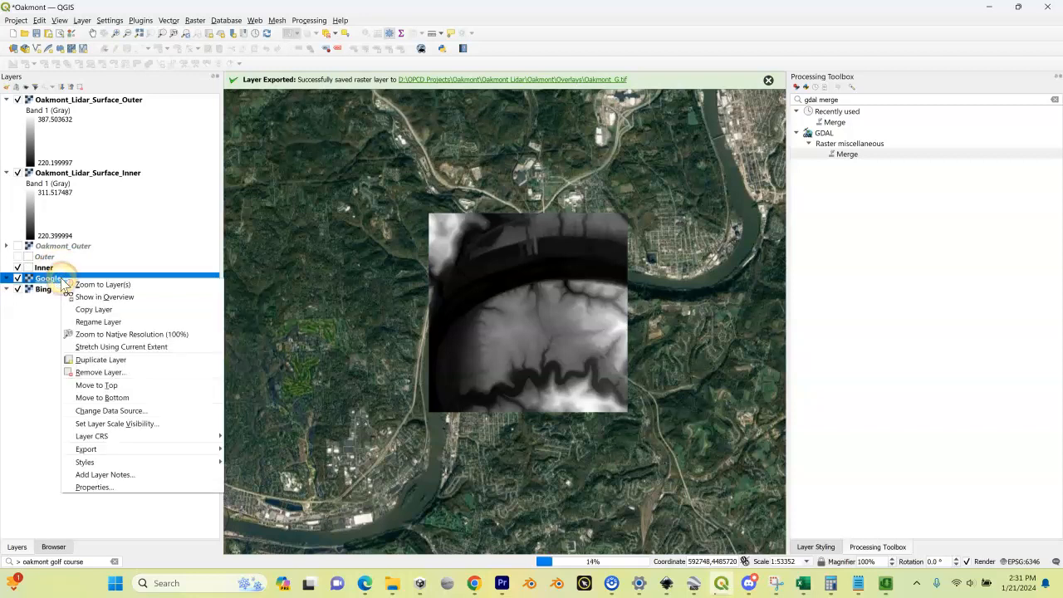
pyautogui.moveTo(138, 448)
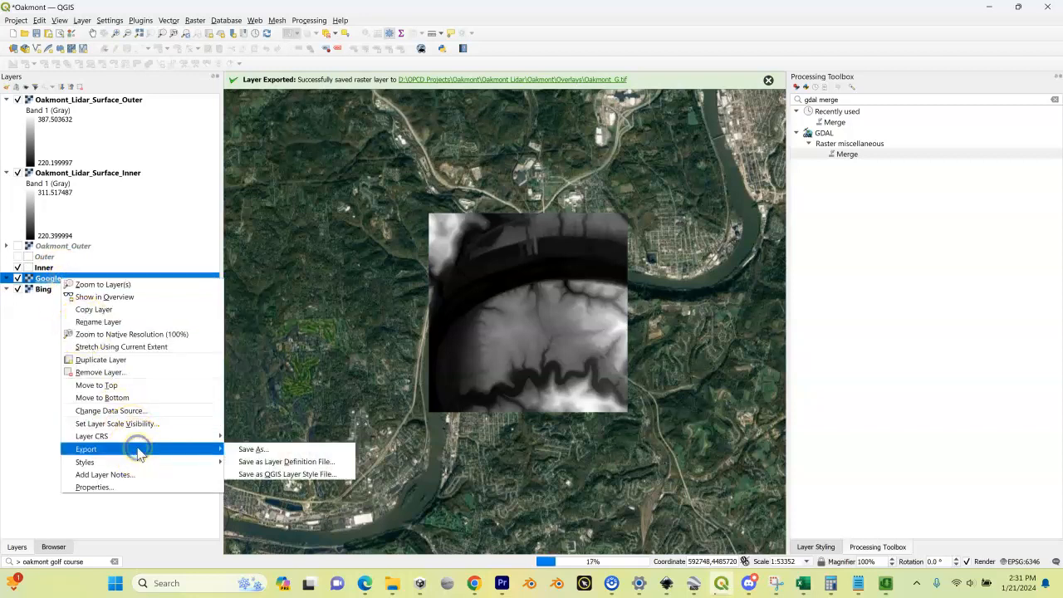
pyautogui.click(252, 450)
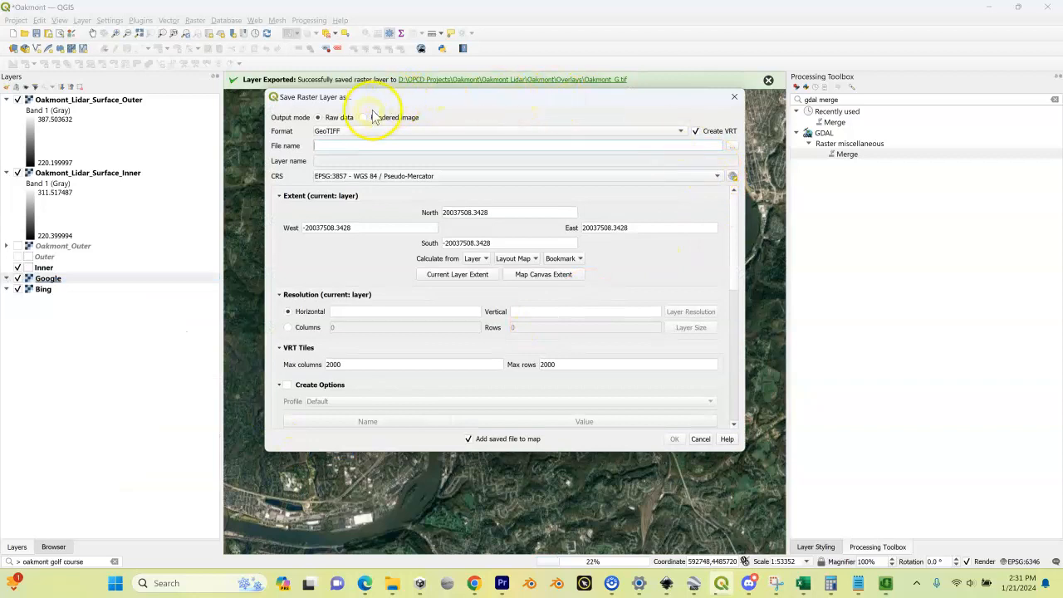
pyautogui.click(368, 117)
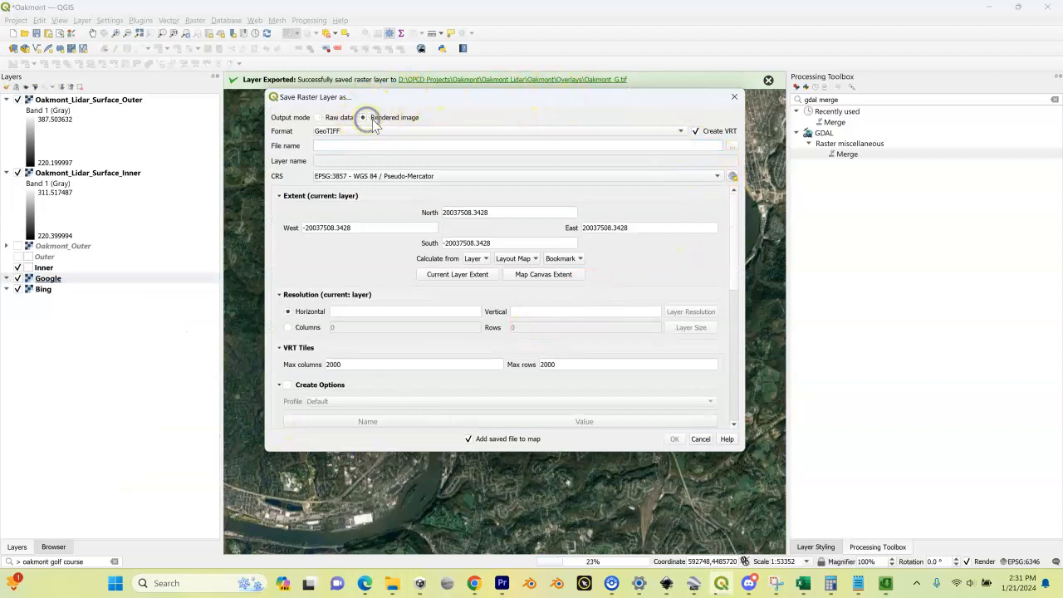
pyautogui.click(696, 132)
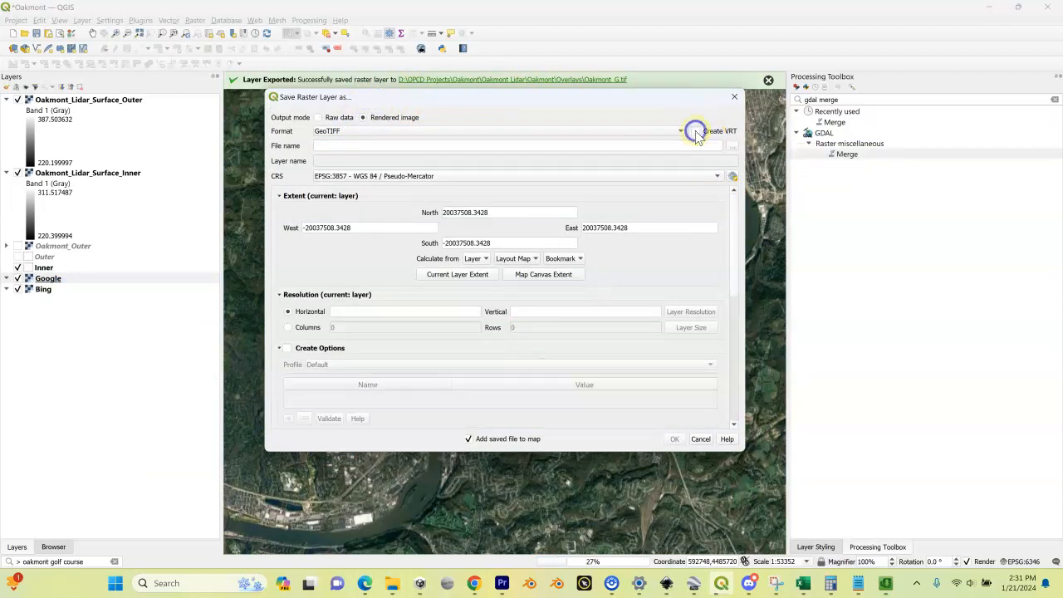
# Step: Set the Google export's output file to Oakmont_Outer_G in the Overlays folder
pyautogui.click(732, 146)
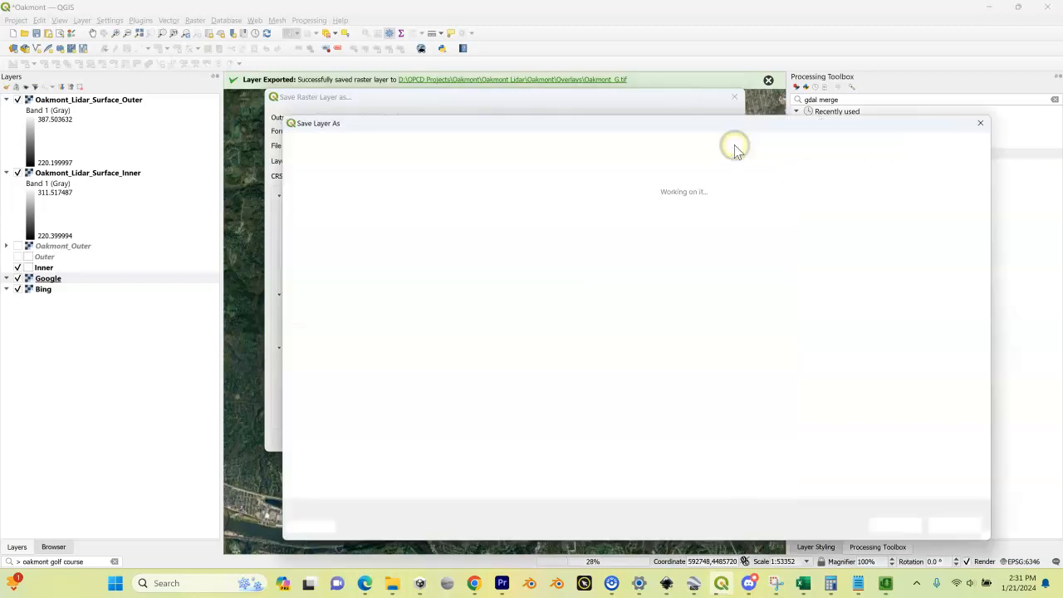
pyautogui.click(401, 479)
pyautogui.write('Oakmont')
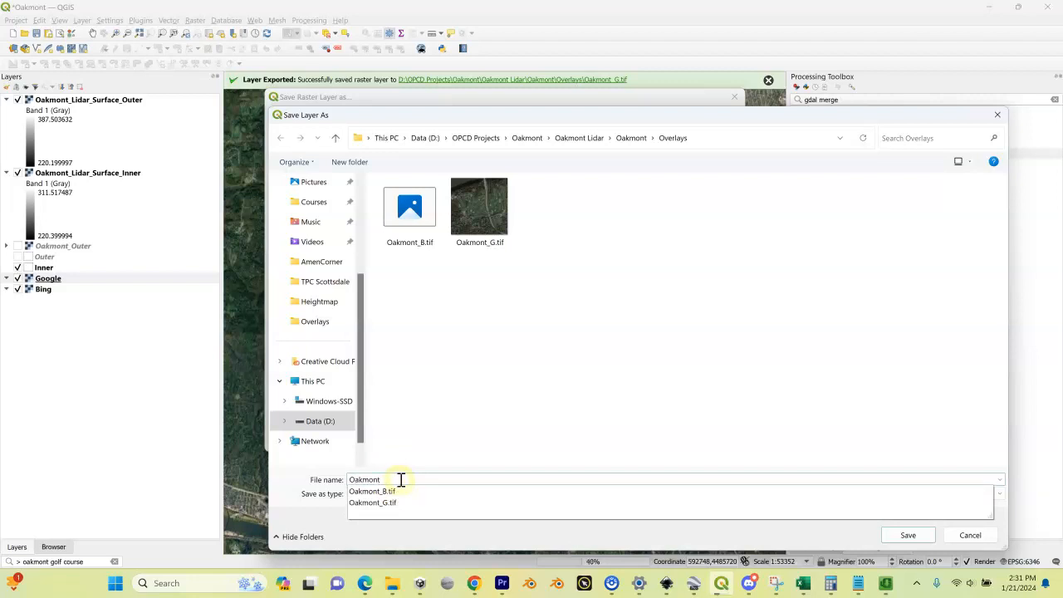
pyautogui.write('_Outer_G')
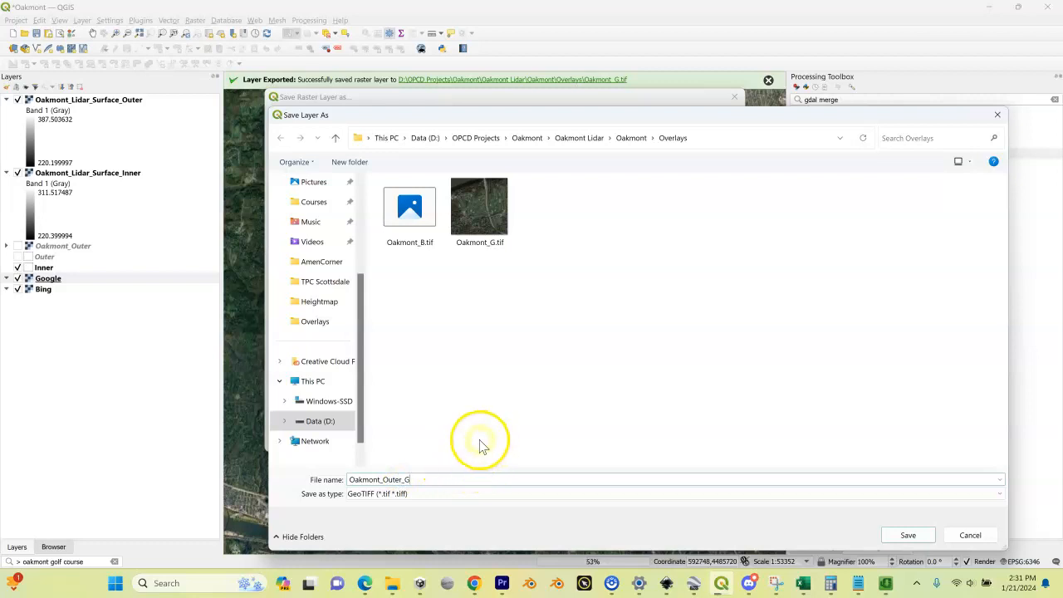
pyautogui.click(907, 534)
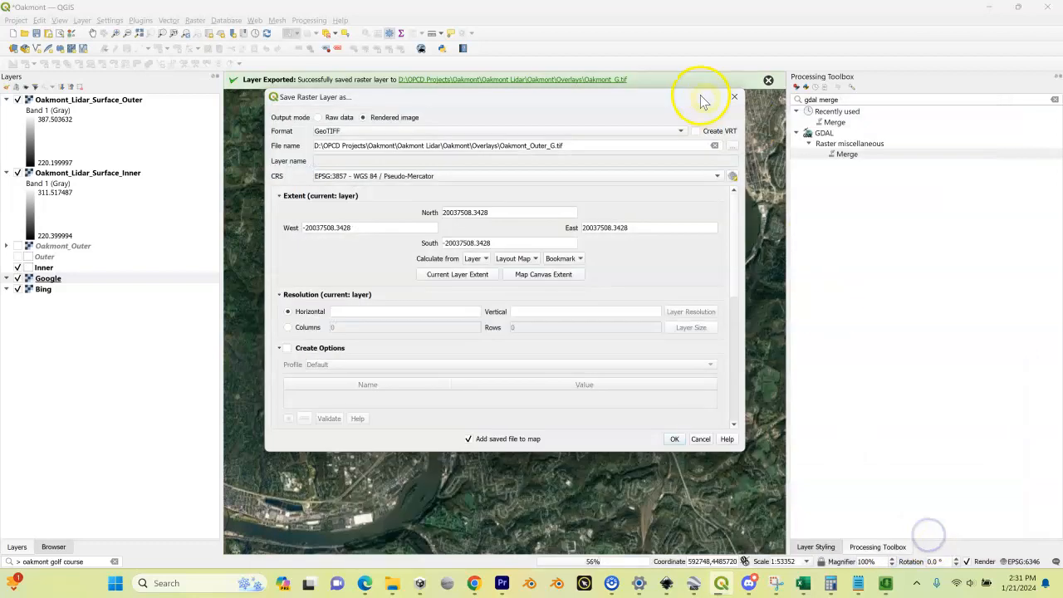
# Step: Give the Google export the project CRS EPSG:6346 and the extent of the Oakmont_Lidar_Surface_Outer layer
pyautogui.click(437, 176)
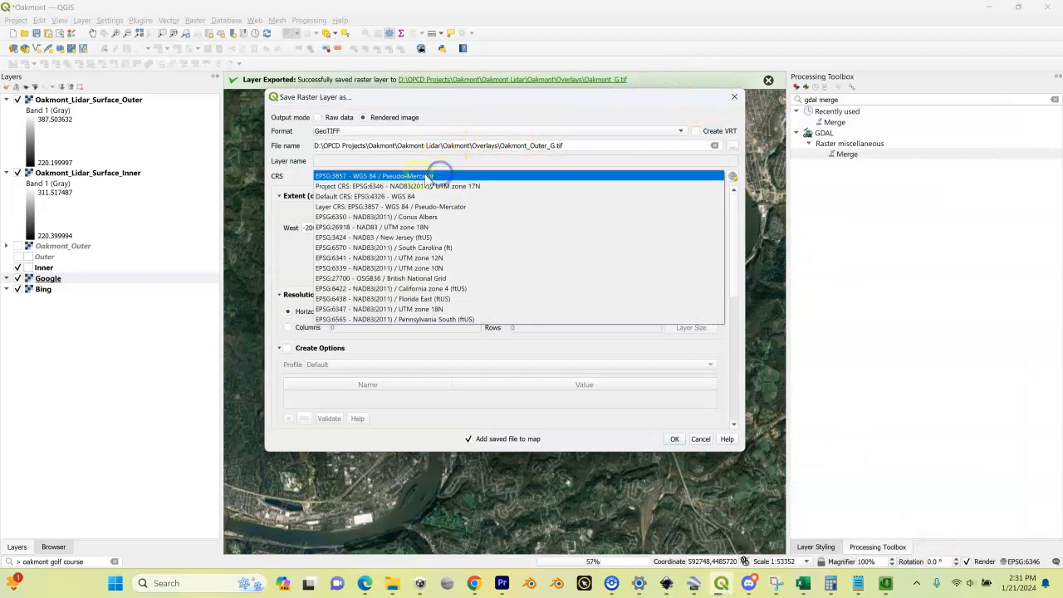
pyautogui.click(384, 186)
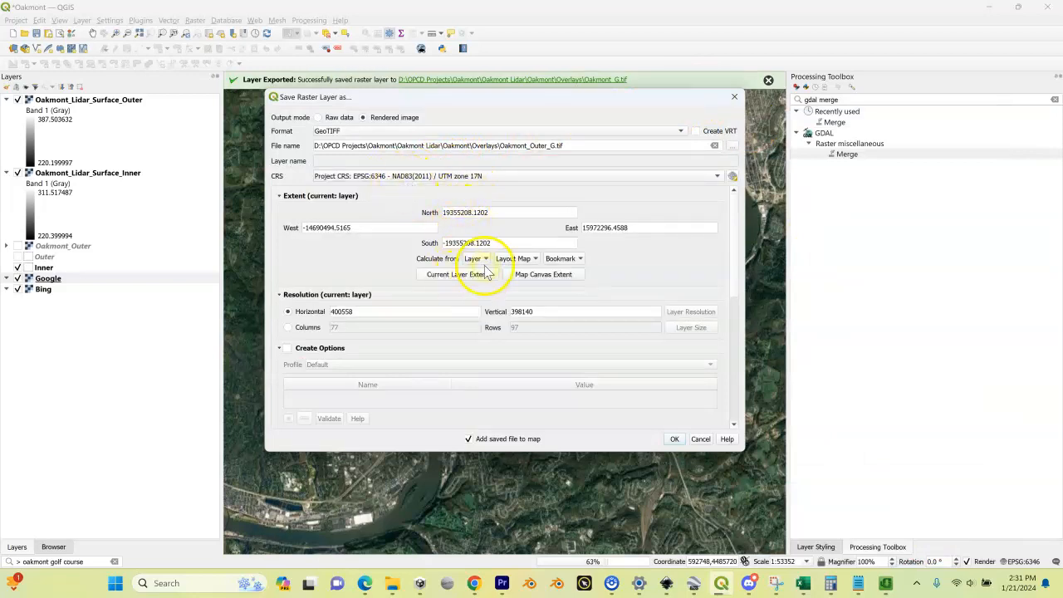
pyautogui.click(480, 258)
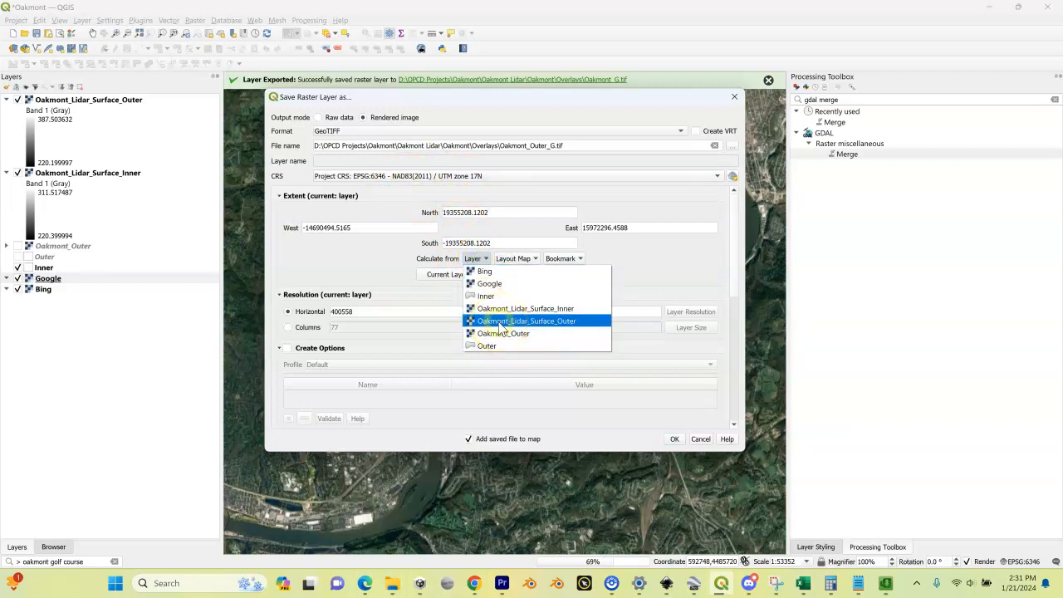
pyautogui.click(501, 322)
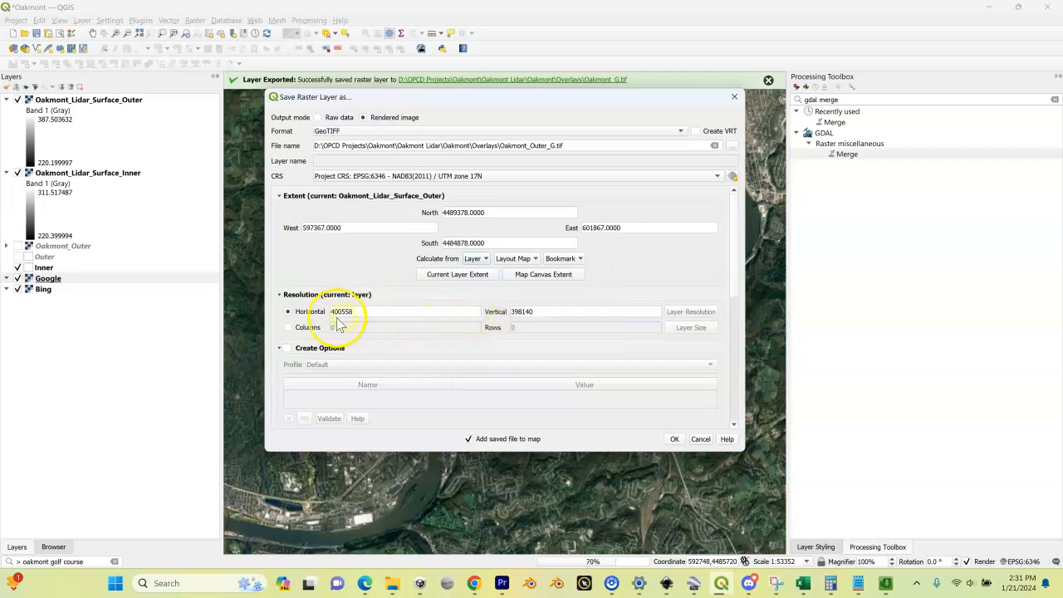
# Step: Set the Google export to 16000 columns by 16000 rows and export it without adding the saved file to the map
pyautogui.click(288, 328)
pyautogui.click(337, 327)
pyautogui.press('BackSpace')
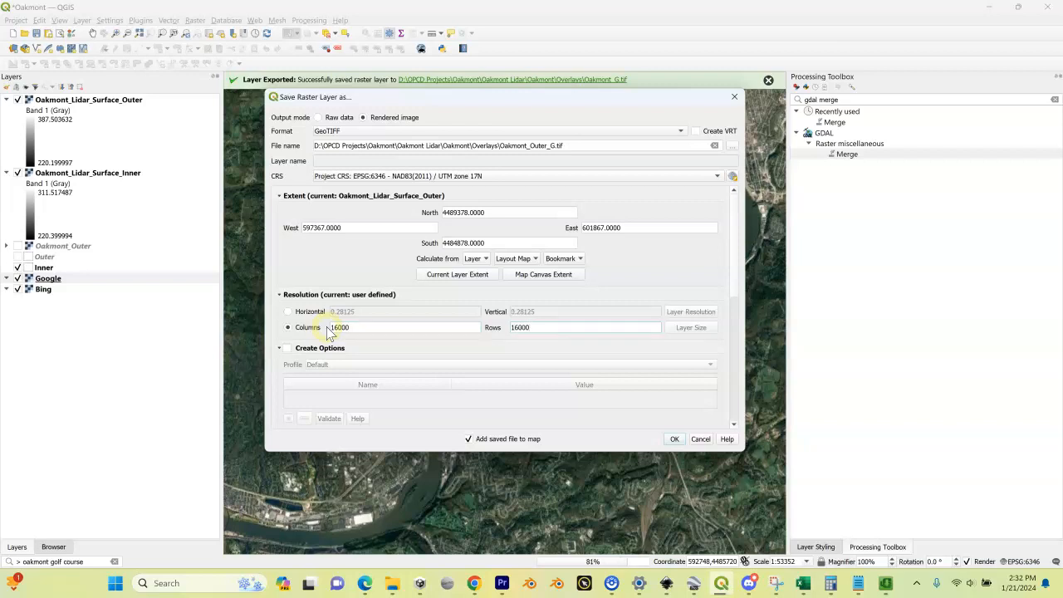
pyautogui.click(468, 439)
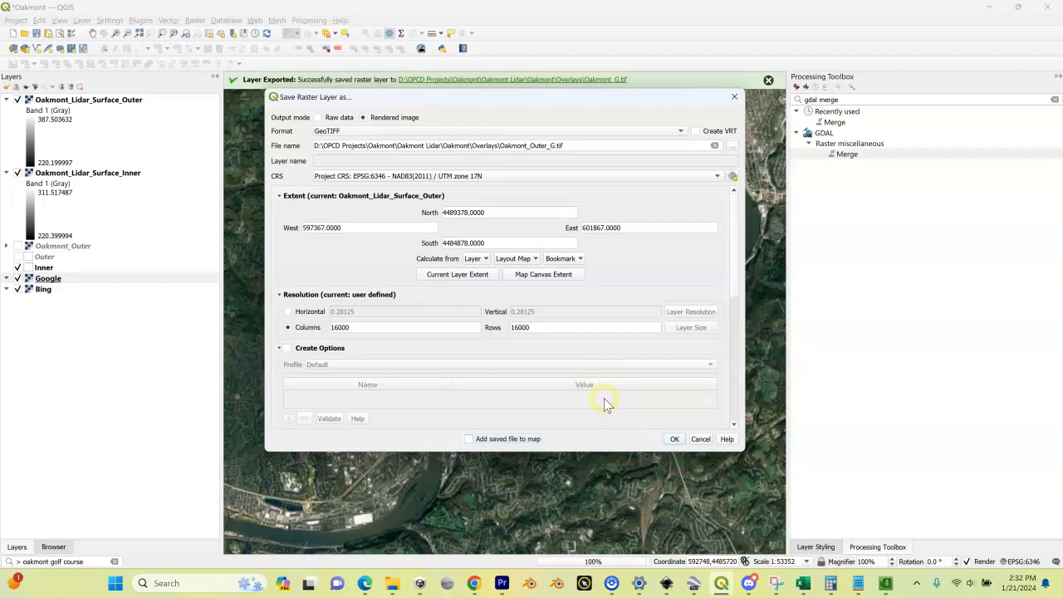
pyautogui.click(671, 439)
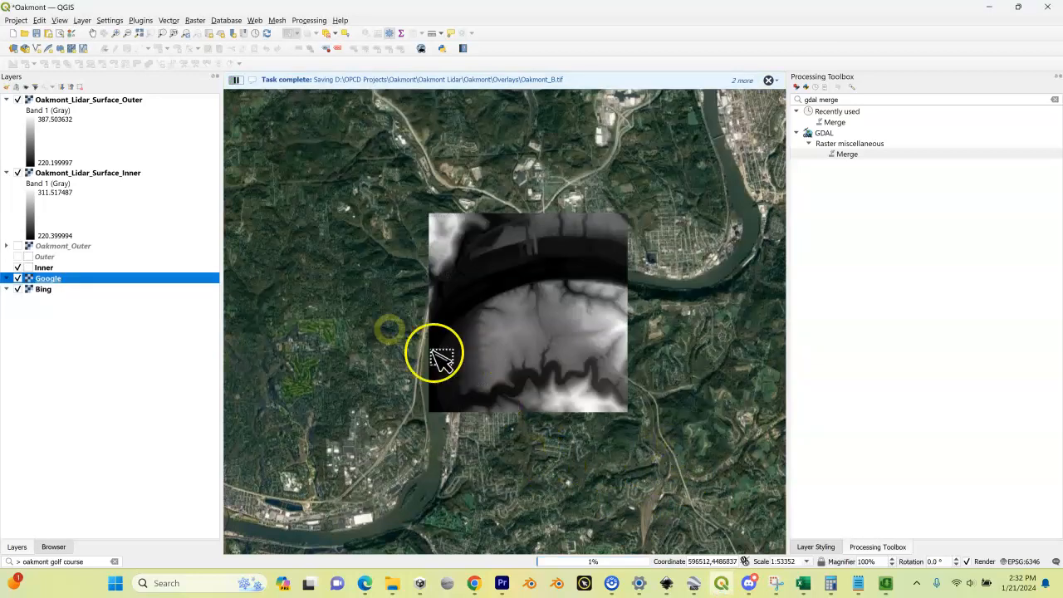
# Step: Start a second export of the Bing layer as a rendered GeoTIFF image with VRT creation turned off
pyautogui.click(40, 293)
pyautogui.rightClick(41, 295)
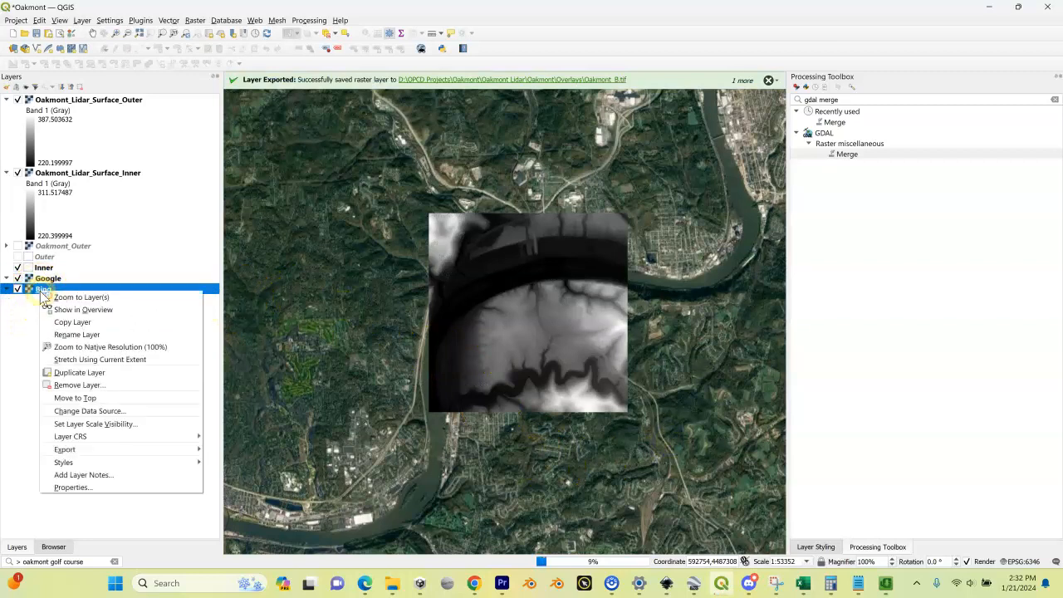
pyautogui.moveTo(104, 452)
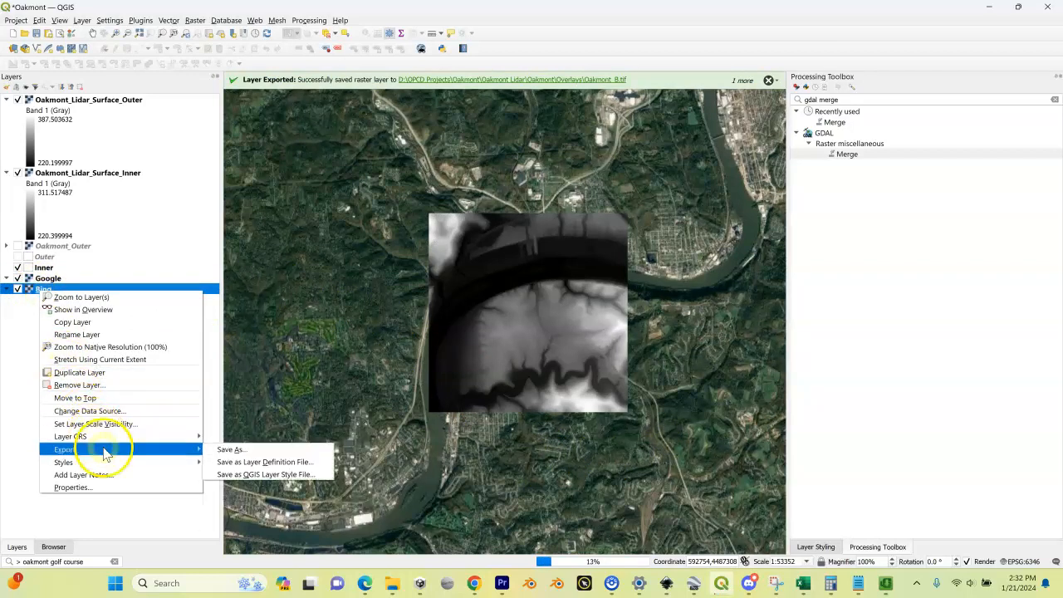
pyautogui.click(222, 450)
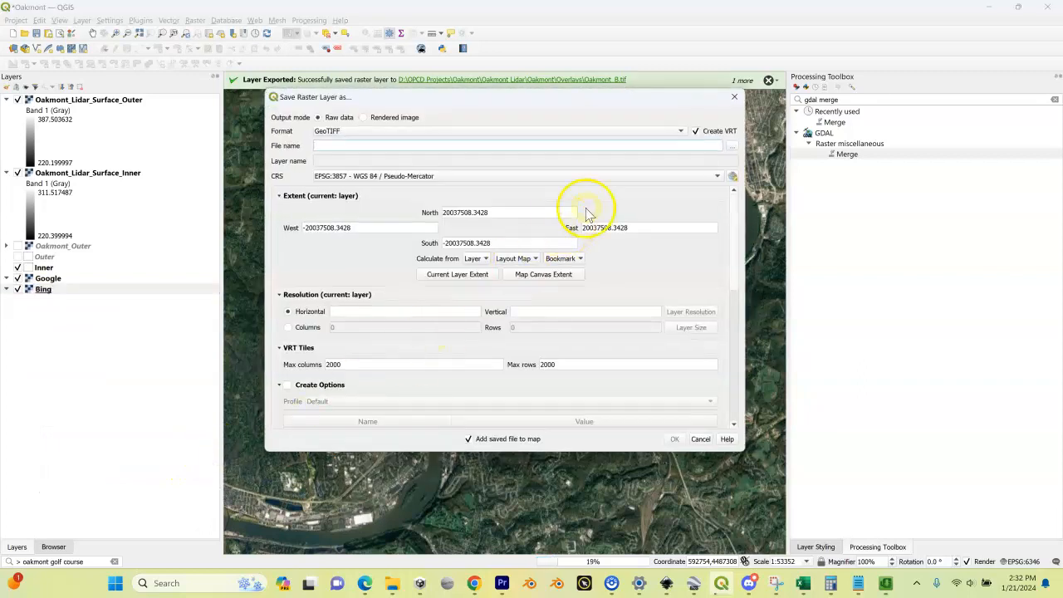
pyautogui.click(392, 117)
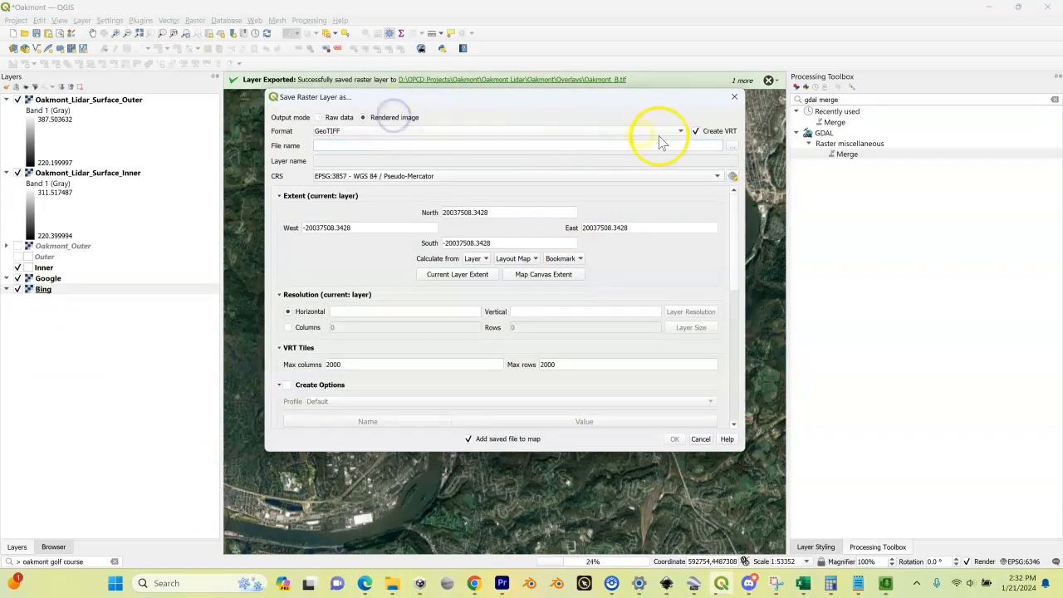
pyautogui.click(696, 131)
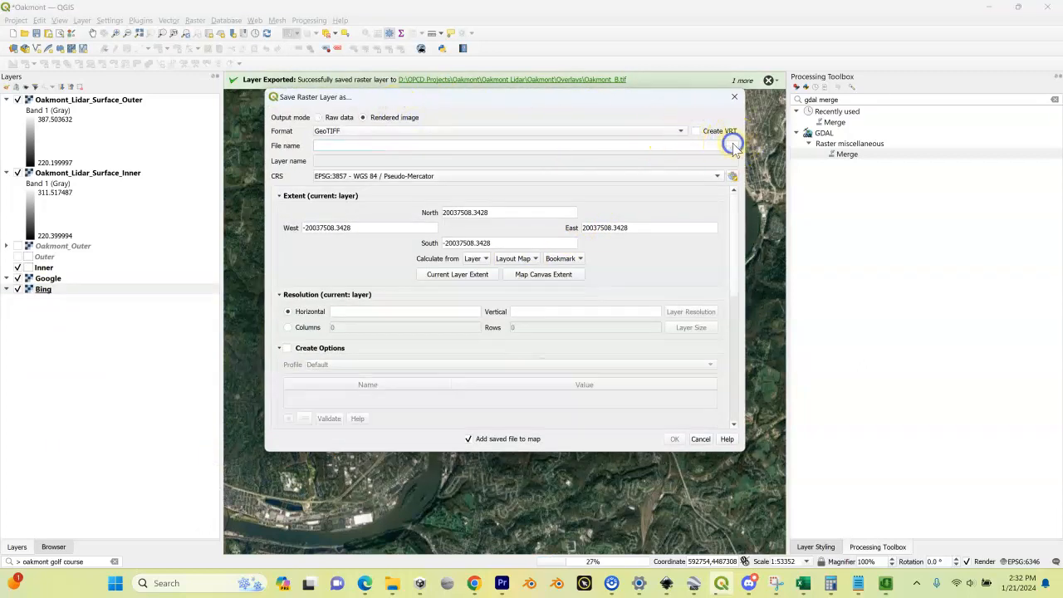
# Step: Set the Bing export's output file to Oakmont_Outer_B in the Overlays folder
pyautogui.click(733, 146)
pyautogui.click(372, 479)
pyautogui.write('Oa')
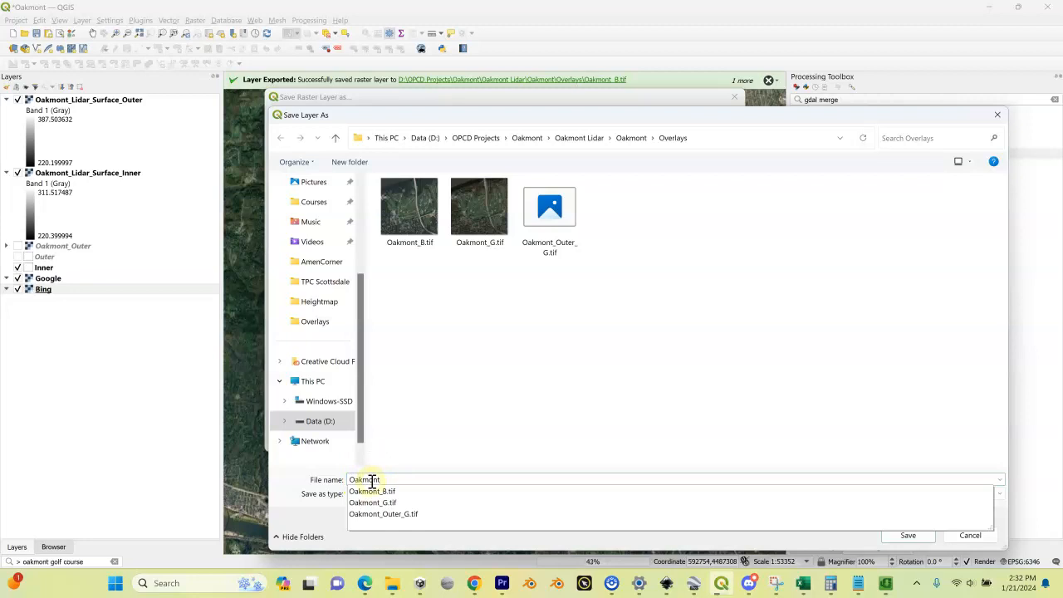
pyautogui.write('kmont_Outer_B')
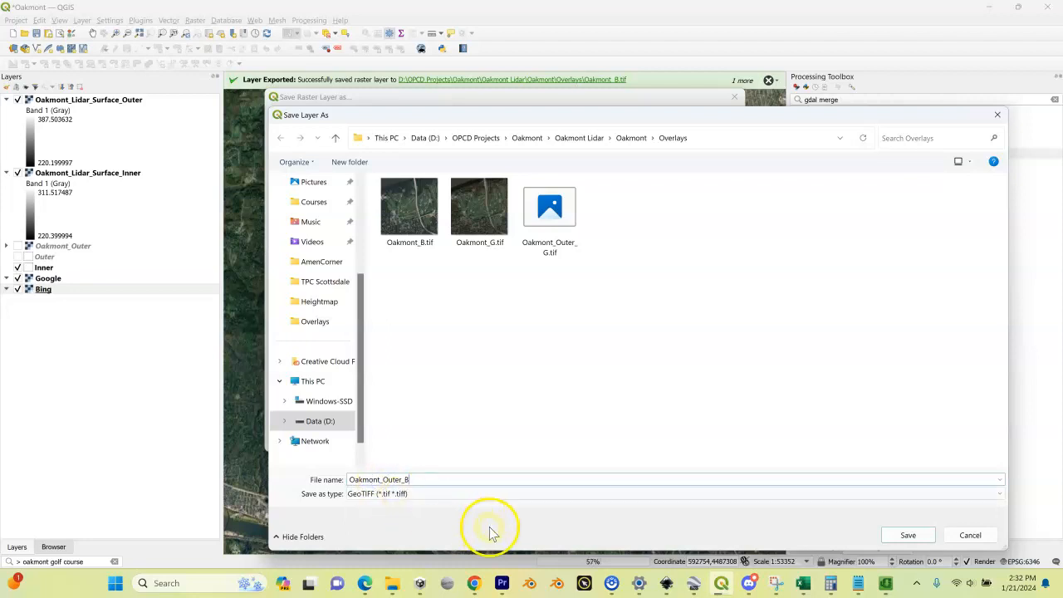
pyautogui.click(905, 534)
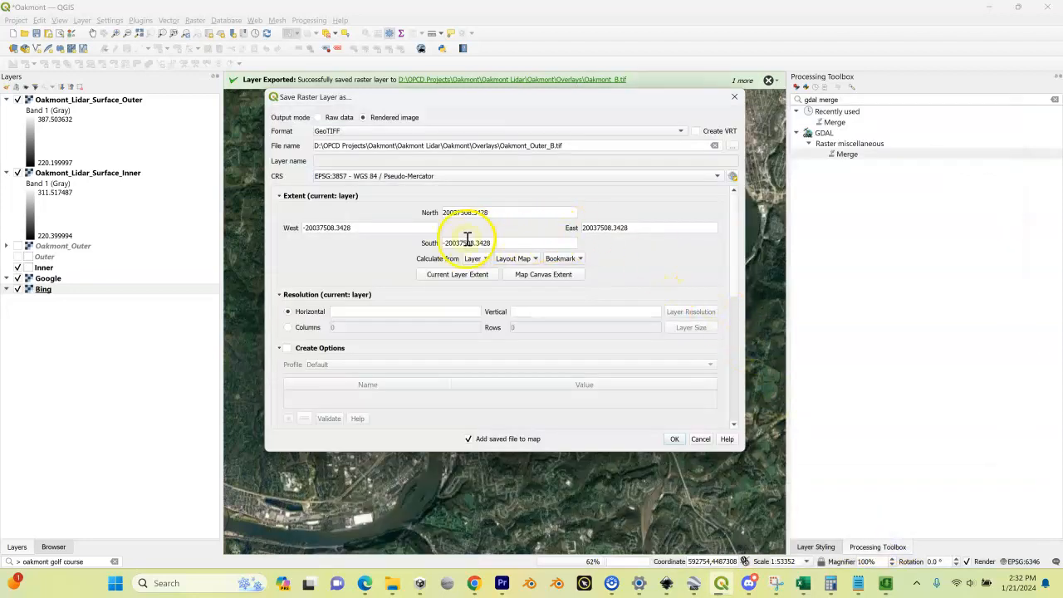
# Step: Give the Bing export the project CRS EPSG:6346 and the extent of the Oakmont_Lidar_Surface_Outer layer
pyautogui.click(433, 176)
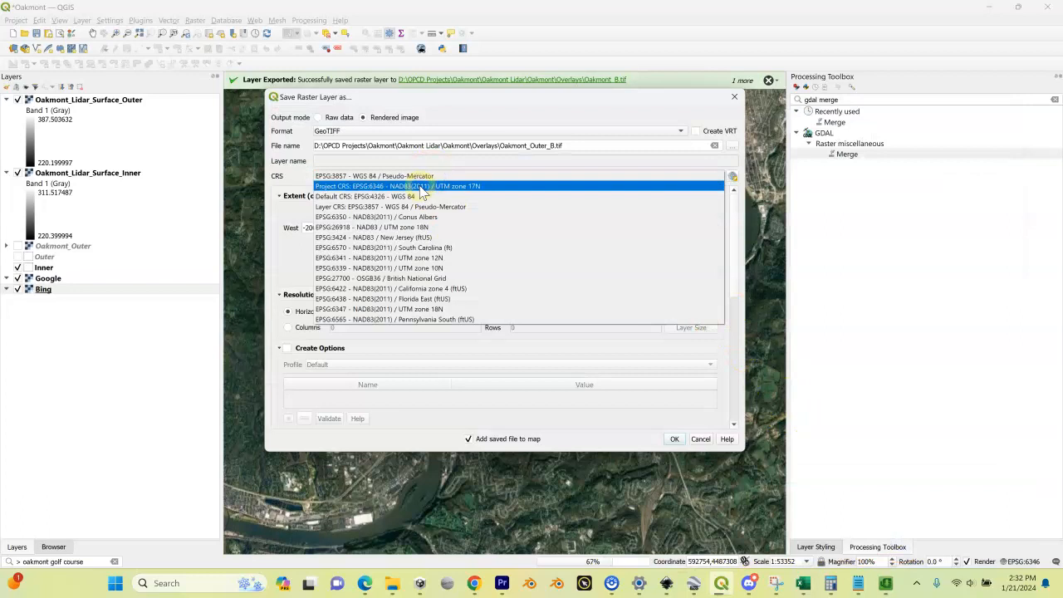
pyautogui.click(422, 187)
pyautogui.click(475, 258)
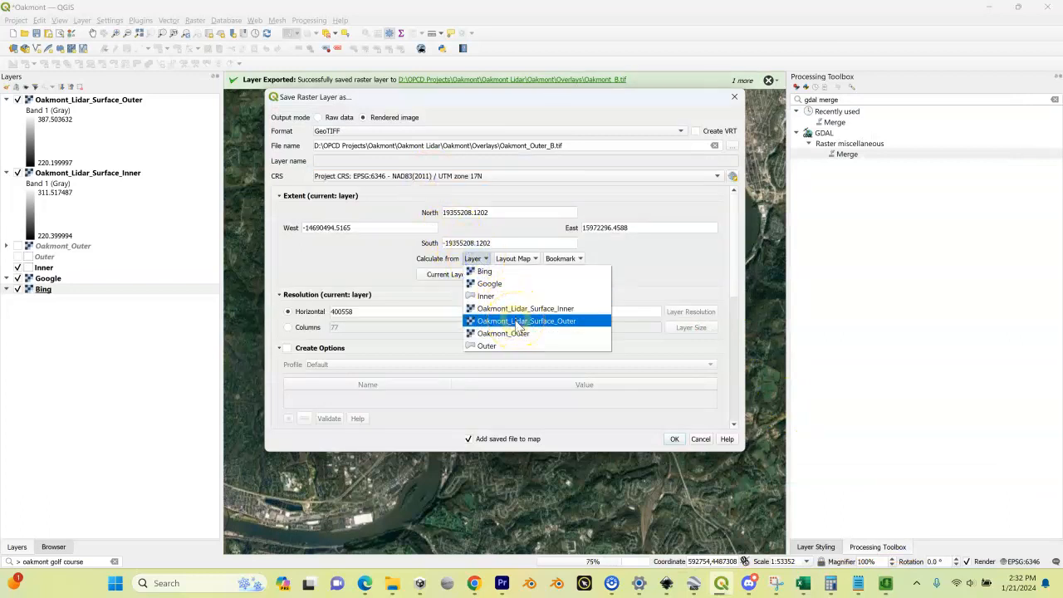
pyautogui.click(517, 321)
# Step: Set the outer Bing export to 16000 columns by 16000 rows and export it without adding the saved file to the map
pyautogui.click(307, 327)
pyautogui.doubleClick(334, 328)
pyautogui.write('16000')
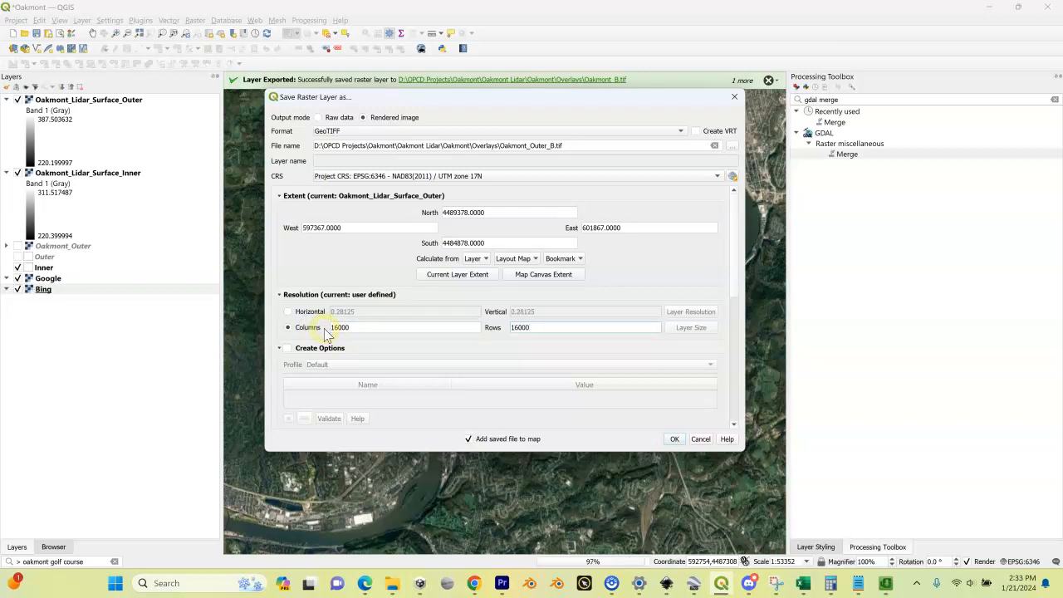
pyautogui.click(468, 439)
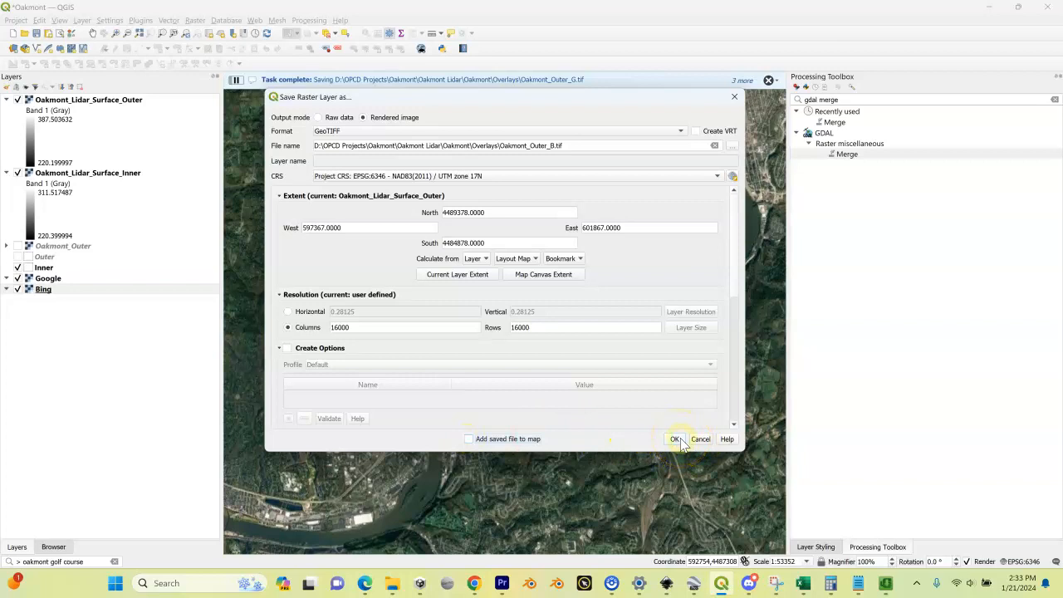
pyautogui.moveTo(611, 583)
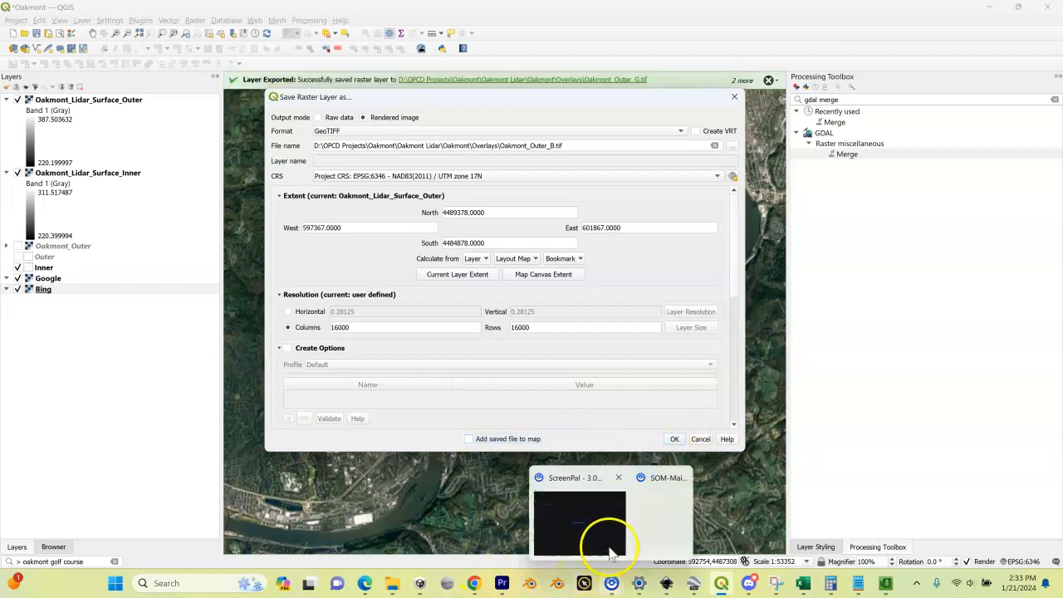
pyautogui.click(674, 439)
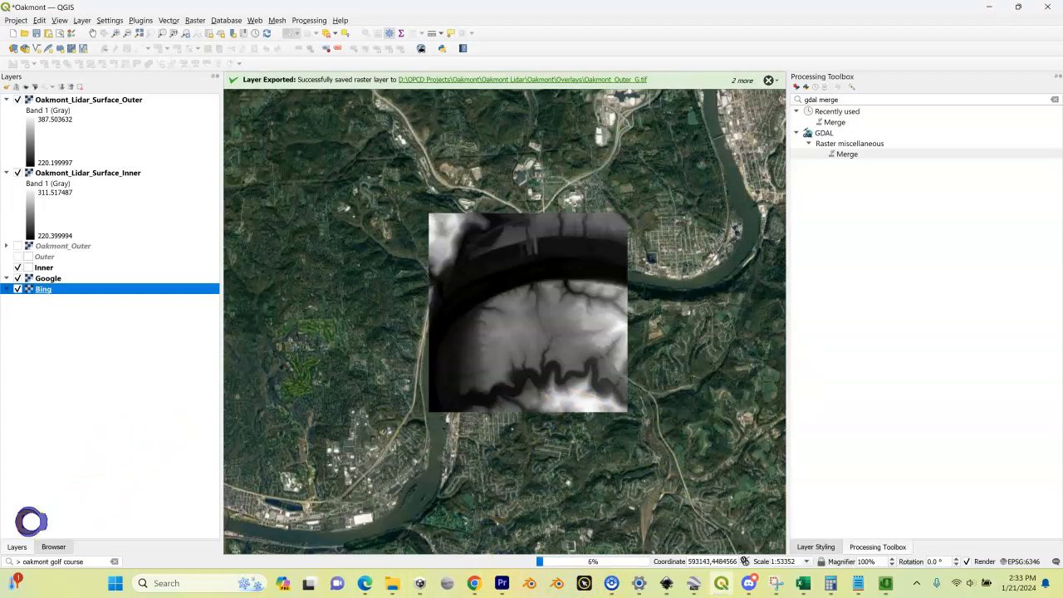
# Step: Switch to File Explorer and open the Overlays folder at D:\OPCD Projects\Oakmont\Oakmont Lidar\Oakmont\Overlays
pyautogui.click(318, 306)
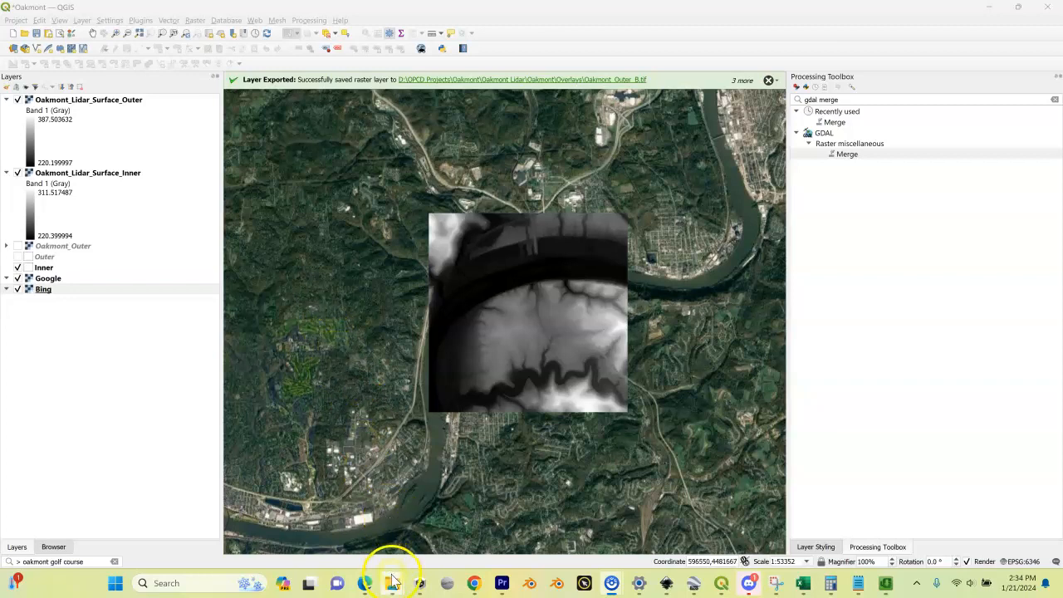
pyautogui.moveTo(392, 581)
pyautogui.click(373, 526)
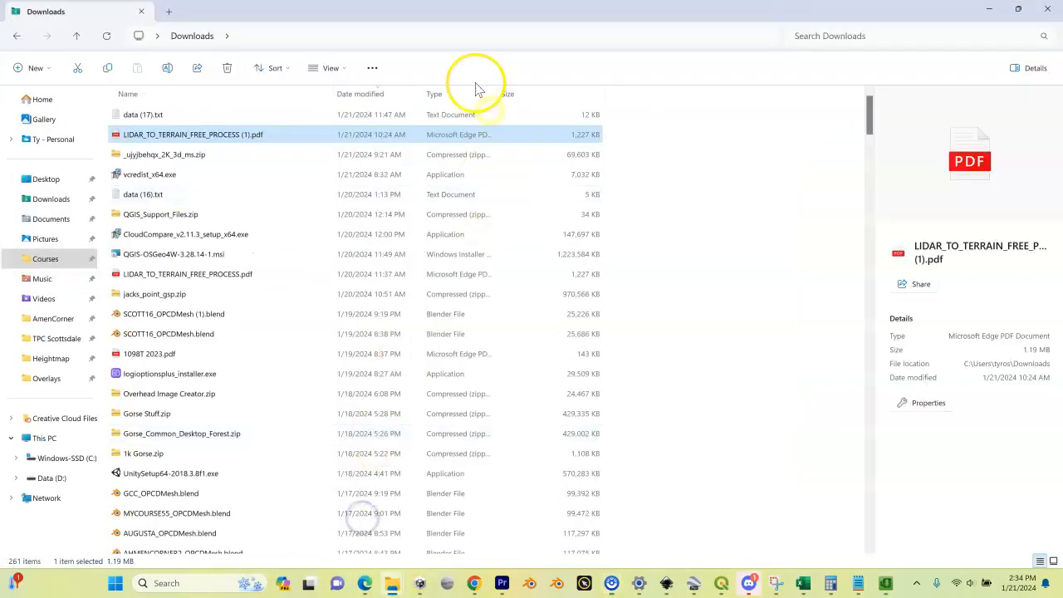
pyautogui.click(76, 477)
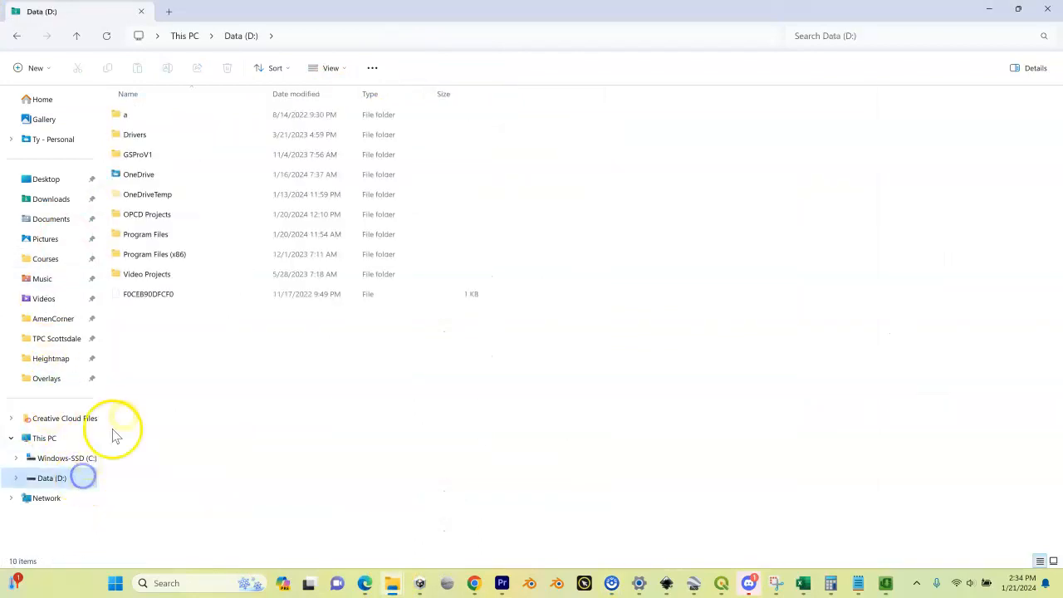
pyautogui.doubleClick(167, 215)
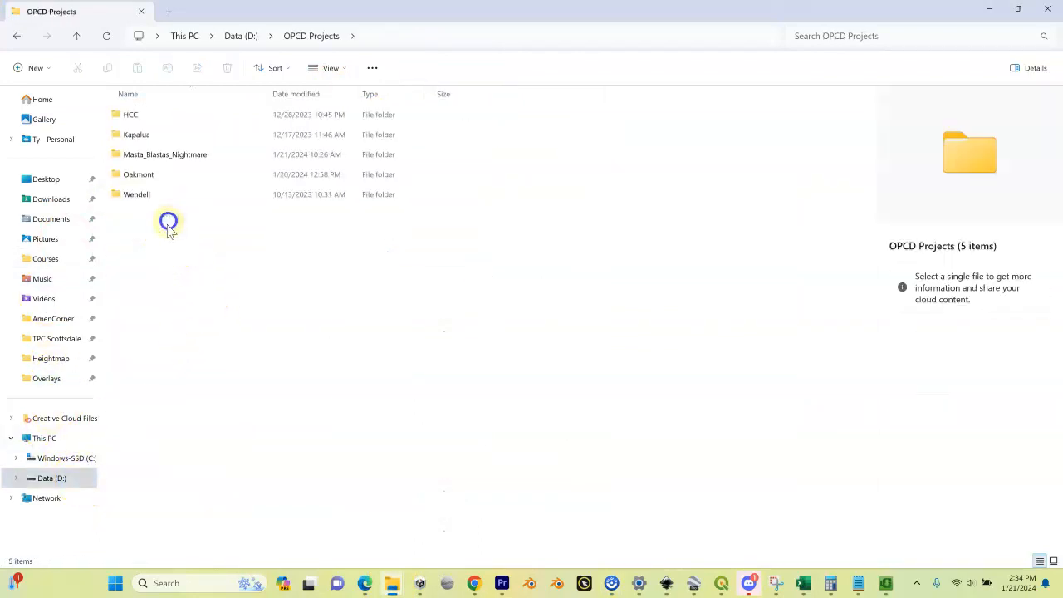
pyautogui.click(140, 181)
pyautogui.doubleClick(139, 181)
pyautogui.doubleClick(157, 126)
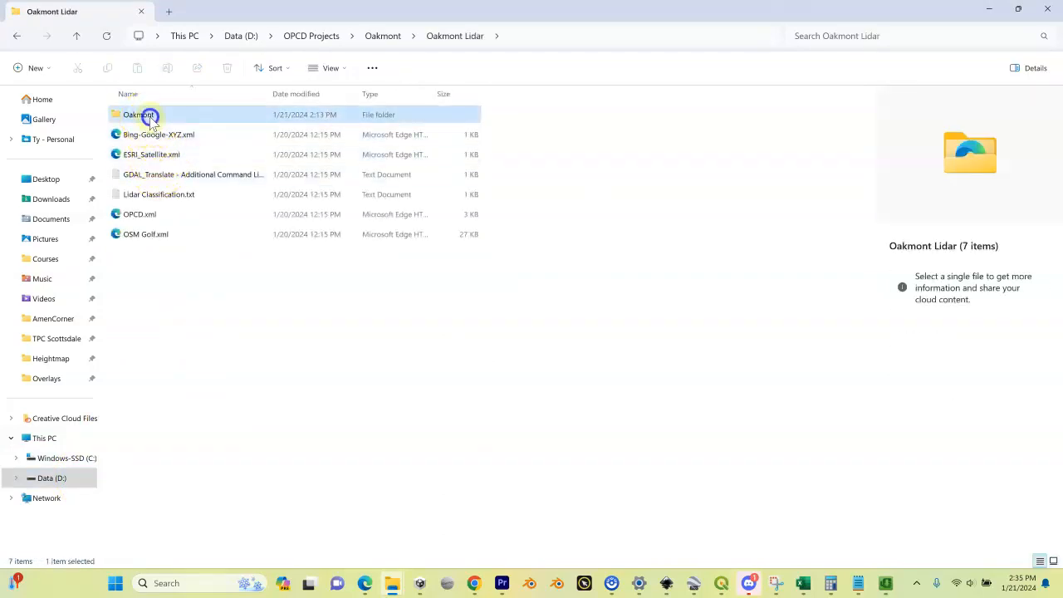
pyautogui.doubleClick(147, 113)
pyautogui.doubleClick(145, 154)
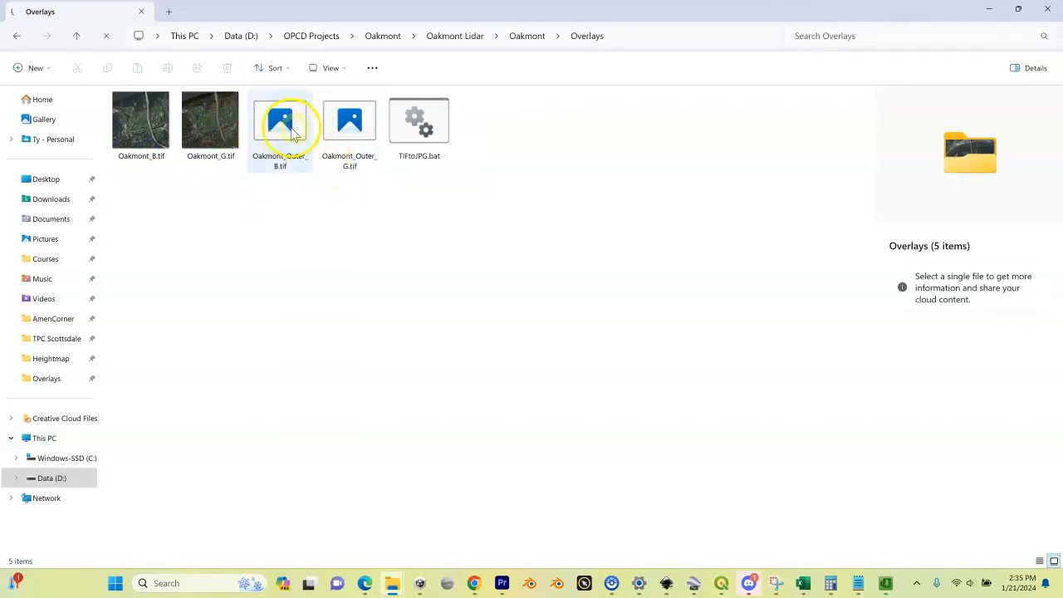
# Step: Check the full sizes of the exported overlay files in Details view, and display the folder as extra large icons
pyautogui.click(336, 73)
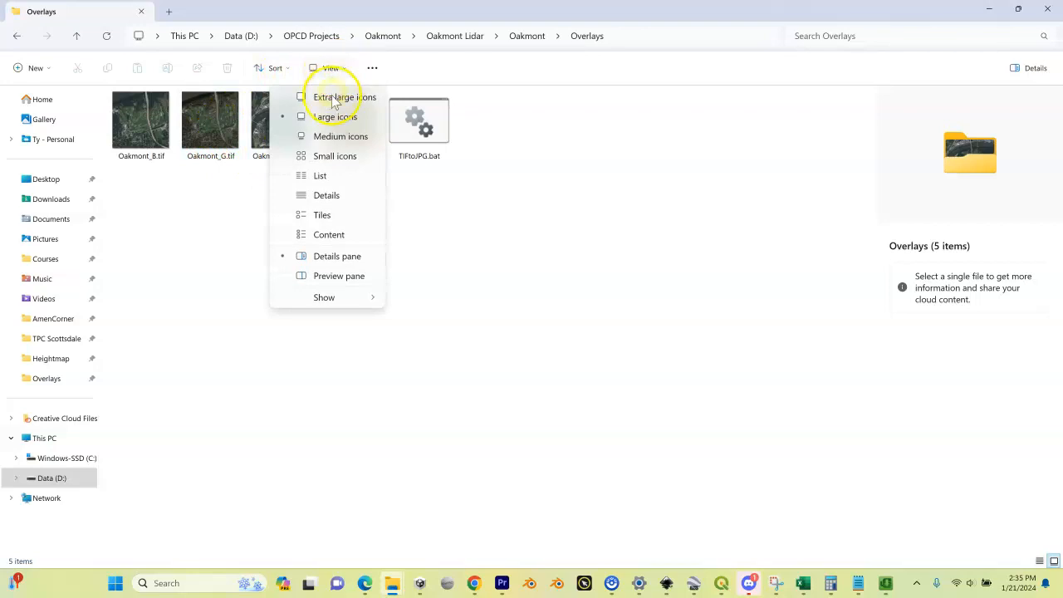
pyautogui.click(317, 193)
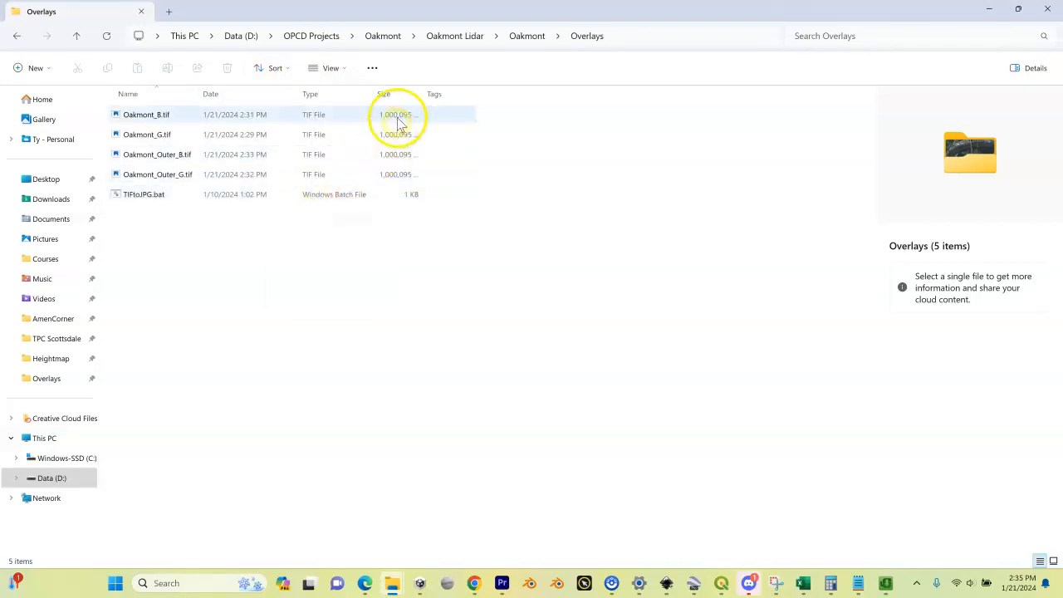
pyautogui.moveTo(424, 90); pyautogui.dragTo(497, 93)
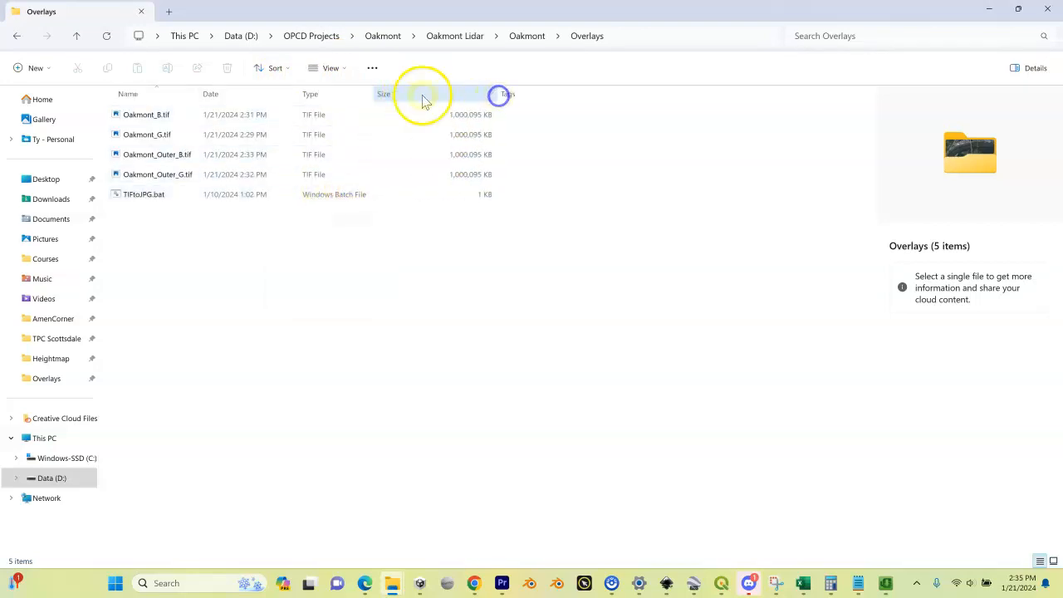
pyautogui.click(342, 72)
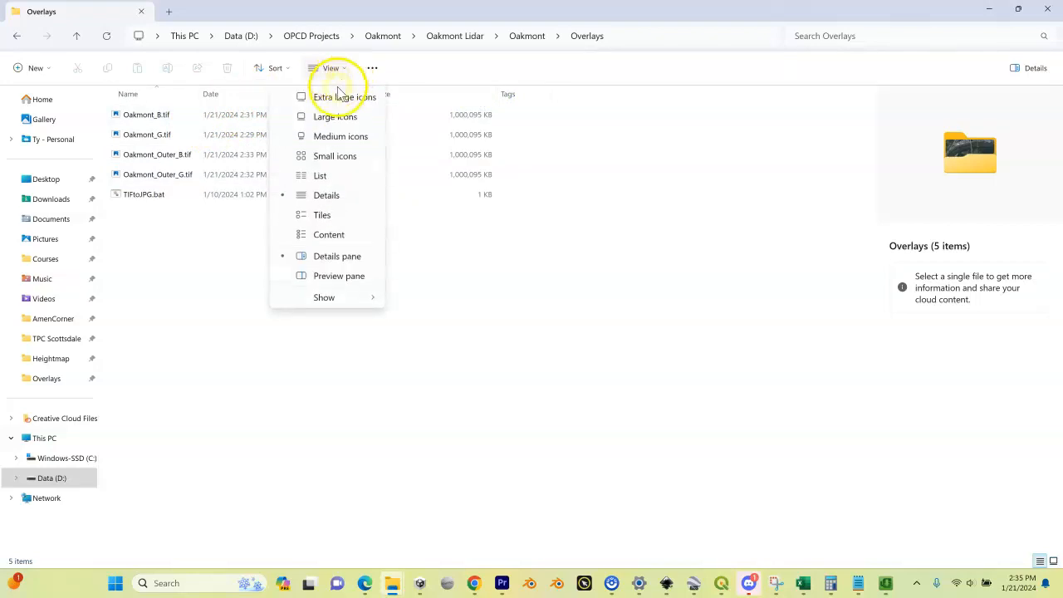
pyautogui.click(339, 97)
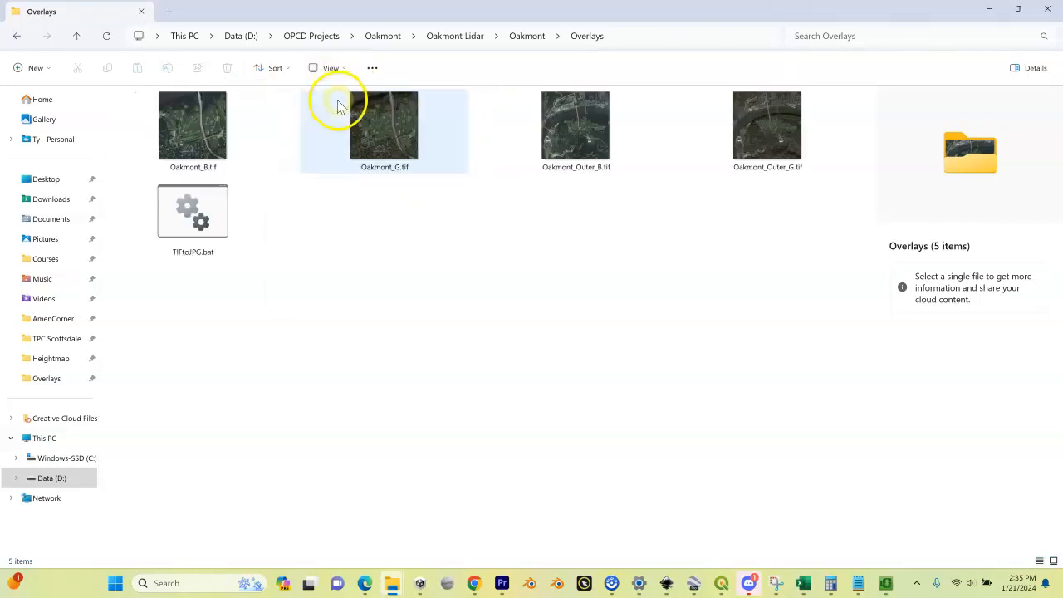